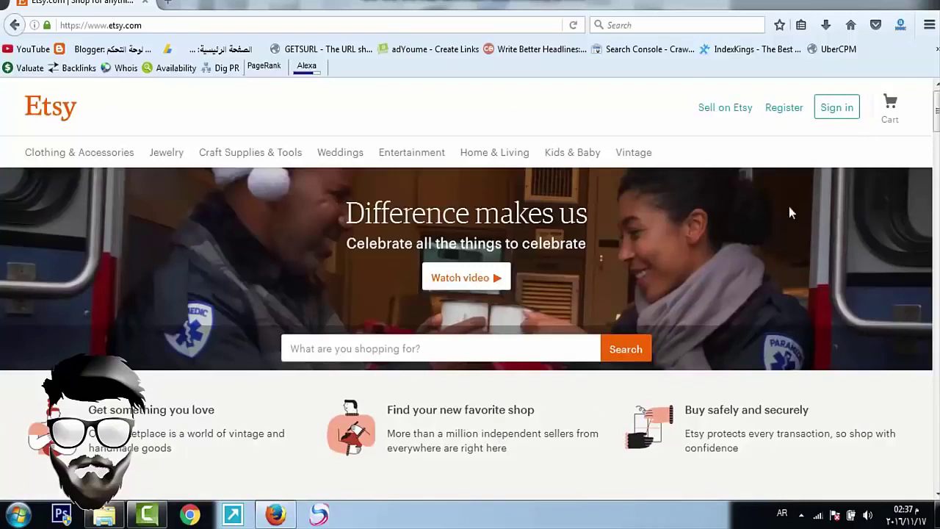
Step: Open Etsy's Register form for a new account
click(781, 113)
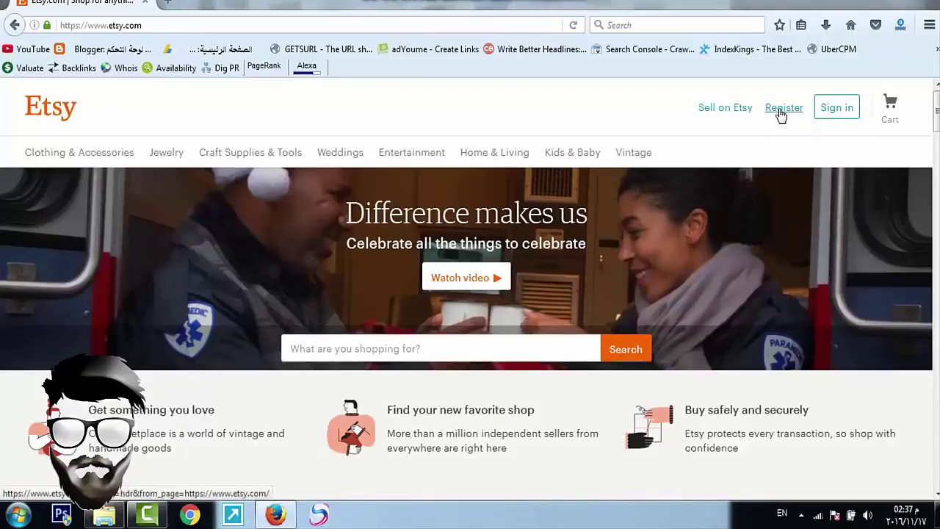
scroll(336, 245, down, 5)
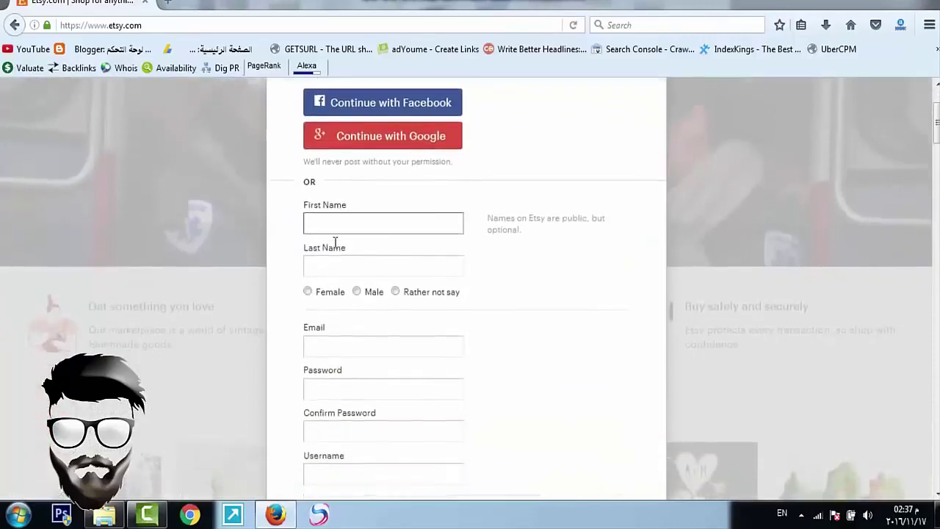
scroll(336, 239, up, 5)
scroll(336, 237, down, 1)
scroll(335, 238, down, 1)
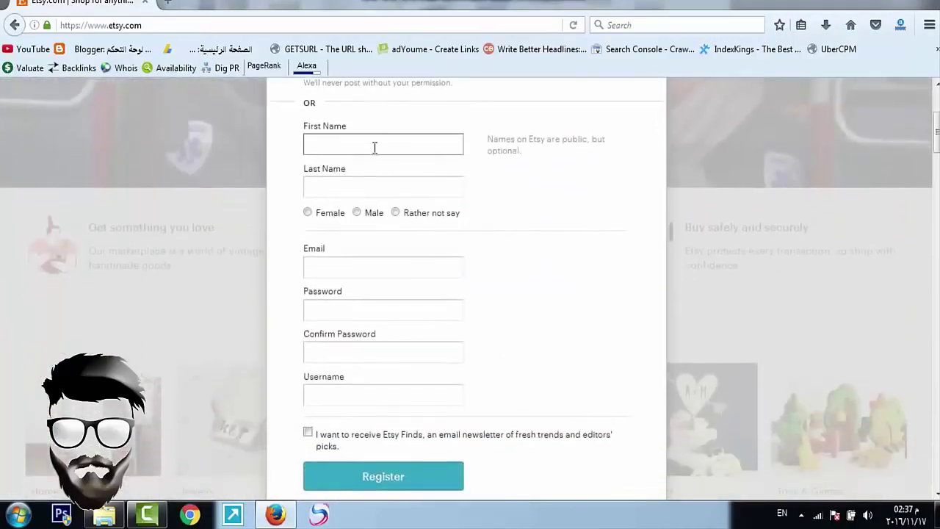
Step: Step through the name, email, password and username fields and opt in to Etsy Finds
click(351, 185)
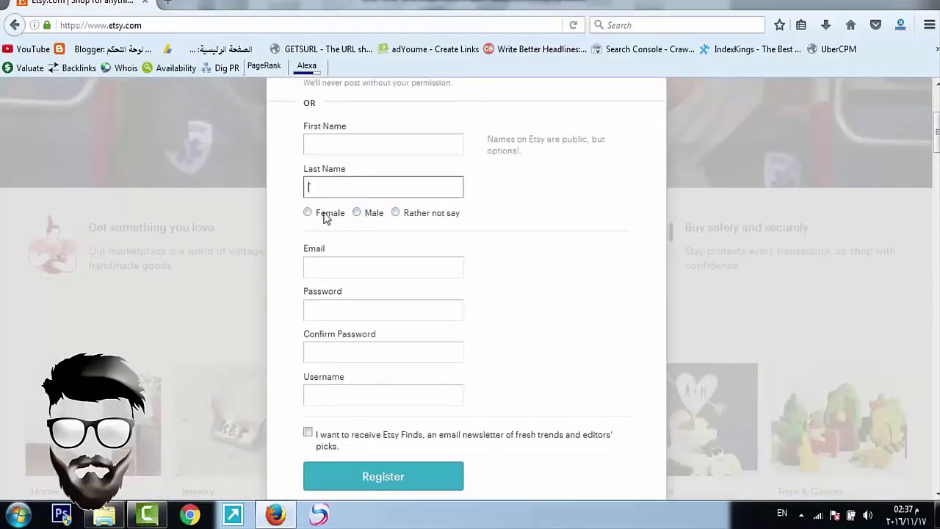
click(334, 264)
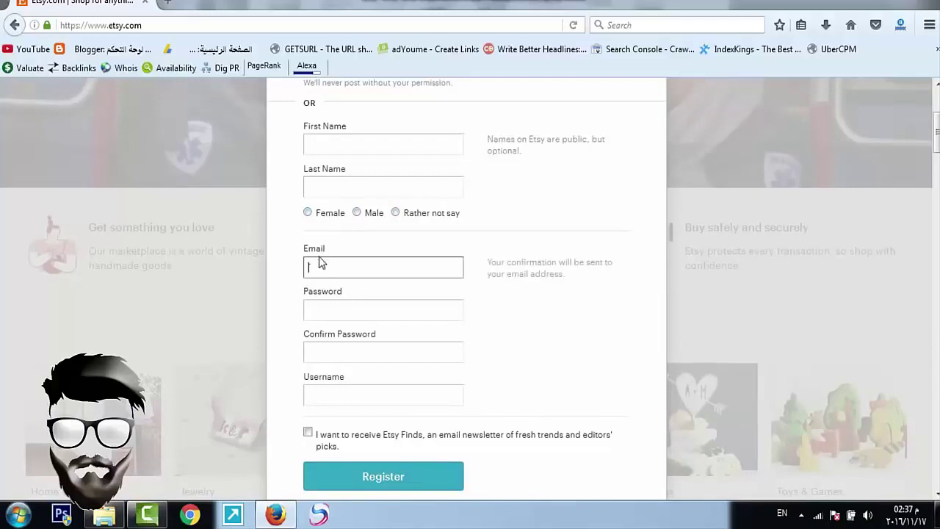
click(347, 311)
click(347, 351)
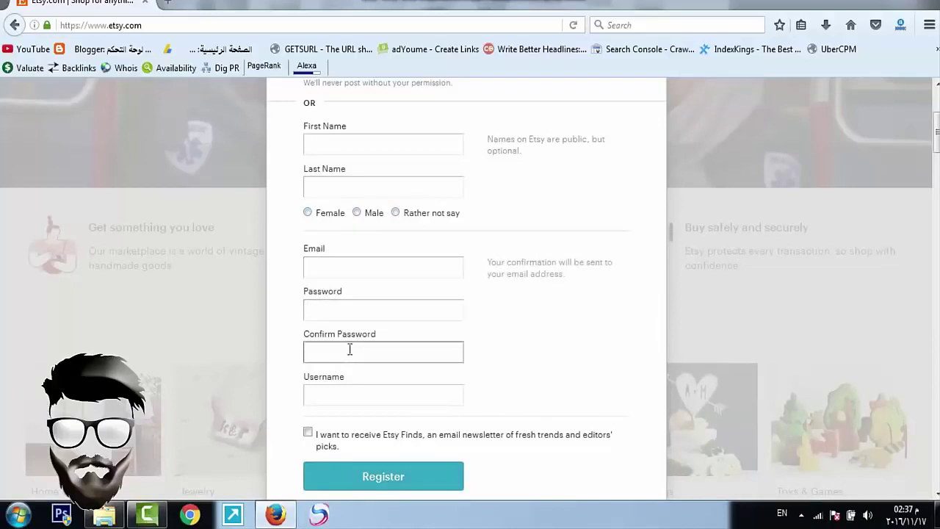
scroll(350, 350, down, 2)
click(327, 303)
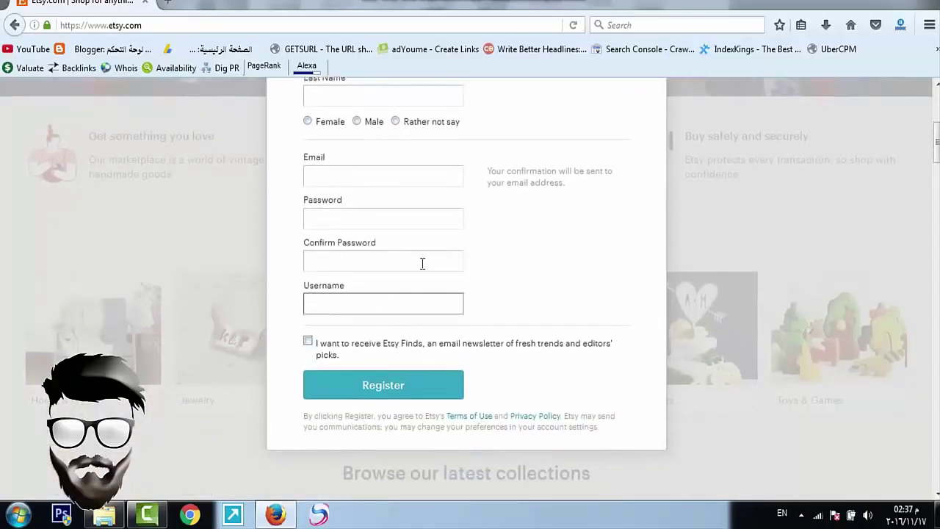
click(304, 344)
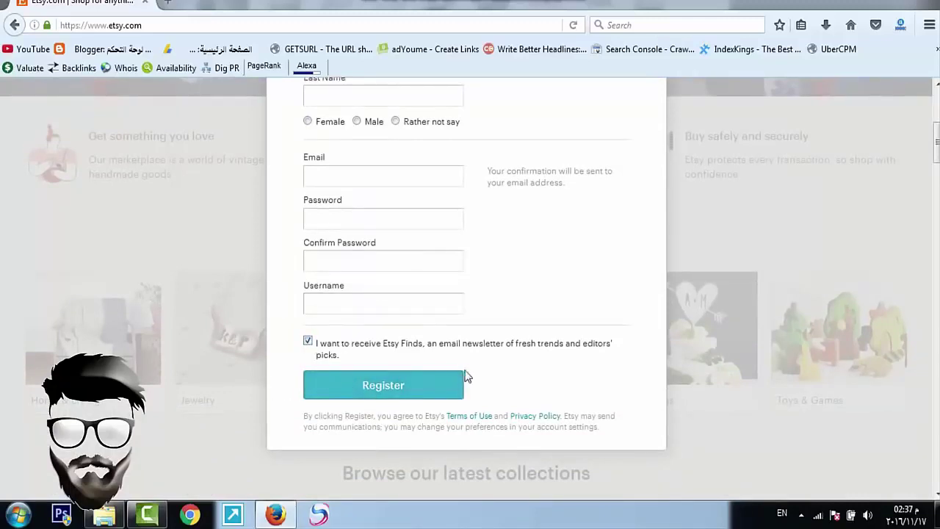
scroll(465, 376, up, 5)
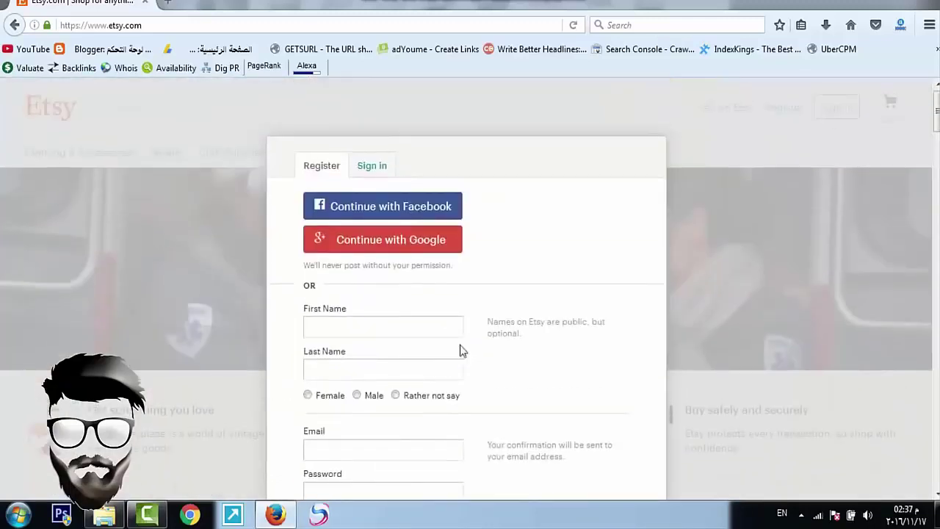
Step: Choose Continue with Facebook and allow Etsy to use the Facebook profile
click(399, 212)
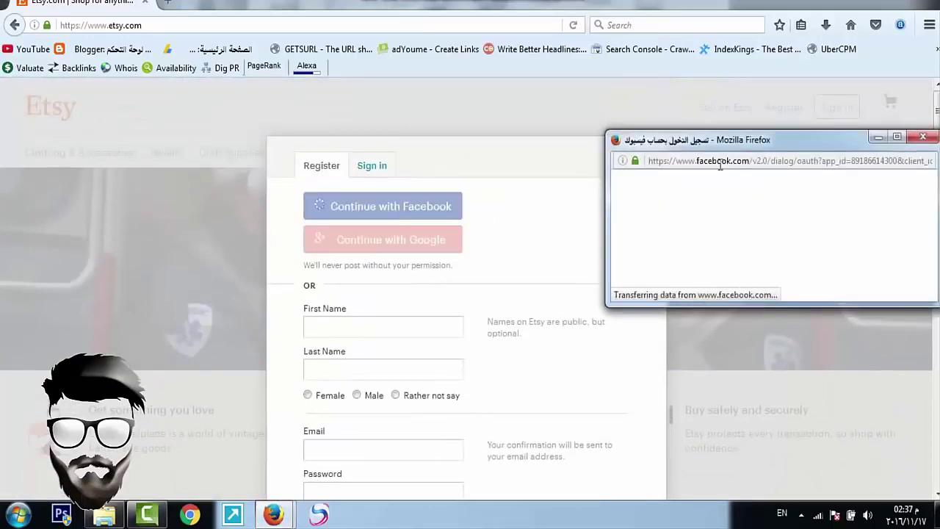
scroll(829, 235, down, 2)
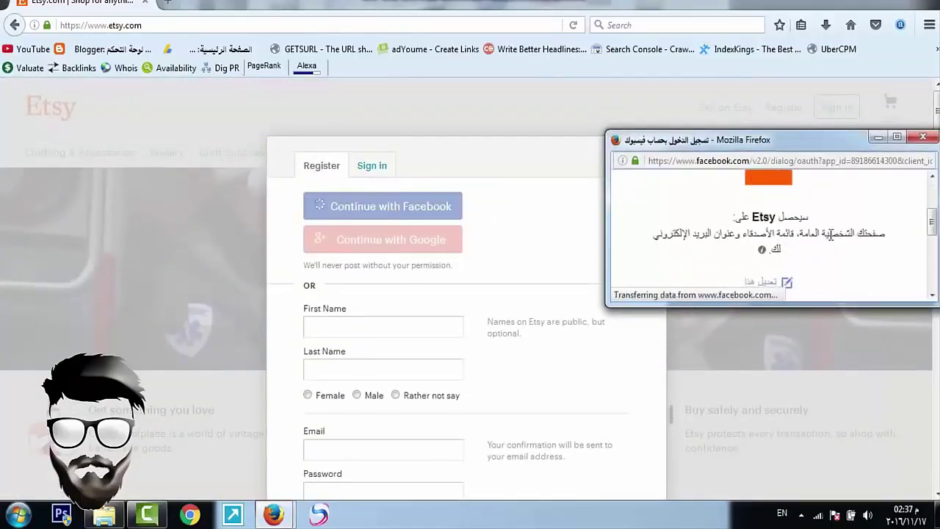
scroll(830, 233, down, 3)
scroll(797, 213, up, 2)
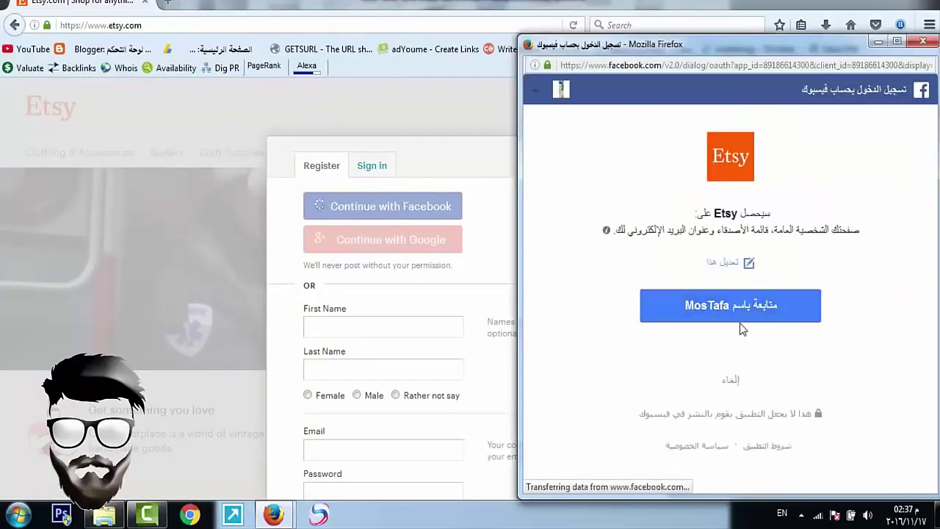
click(740, 324)
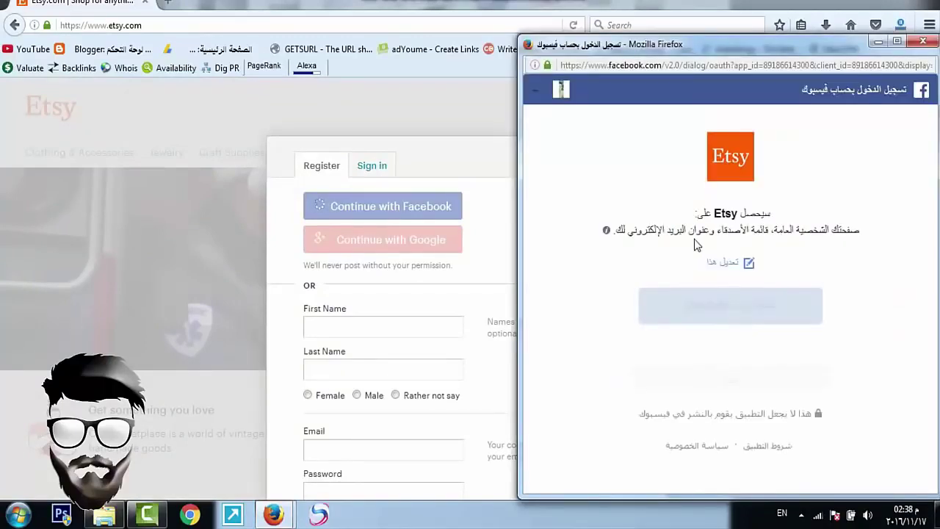
Step: Enter and confirm the account password, check the username, and register
scroll(577, 269, down, 2)
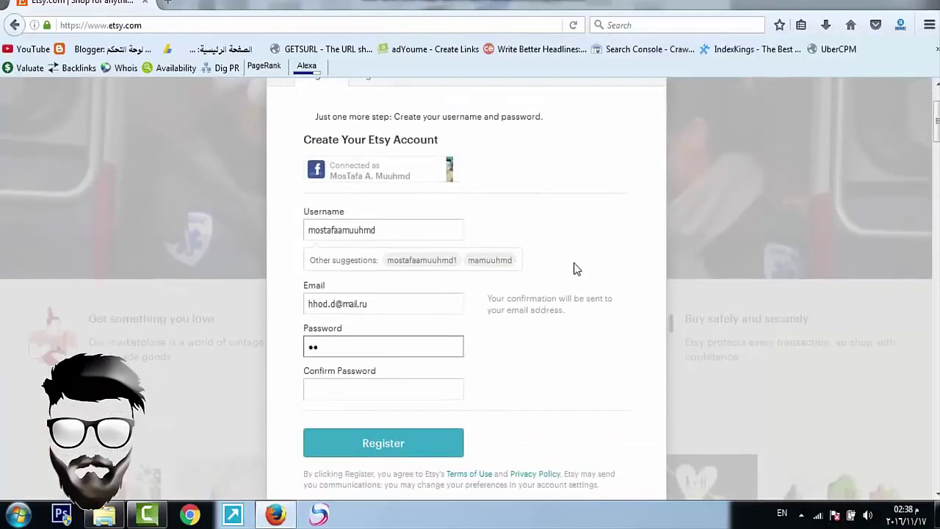
text(xxxxx)
key(Tab)
text(xxxxxxxxxx)
click(362, 227)
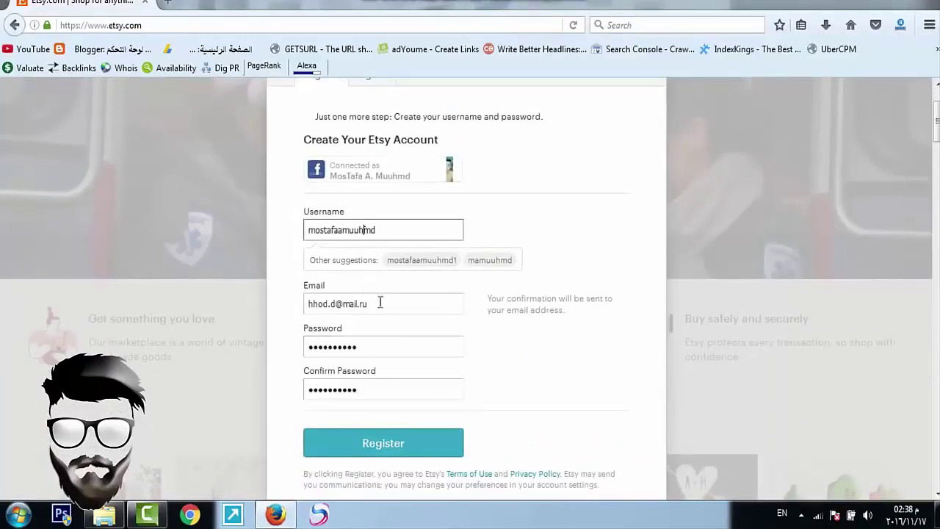
click(382, 448)
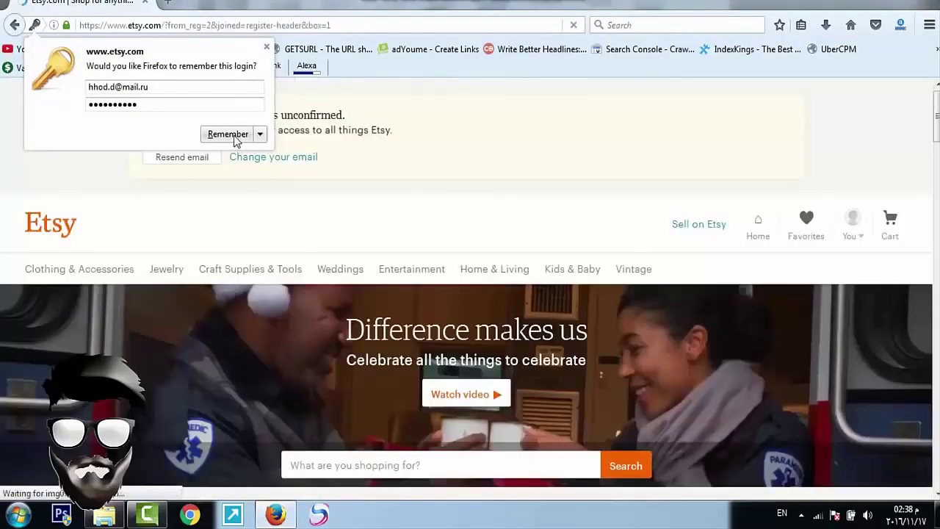
Step: Let Firefox remember the new Etsy login and browse the signed-in home page
click(233, 135)
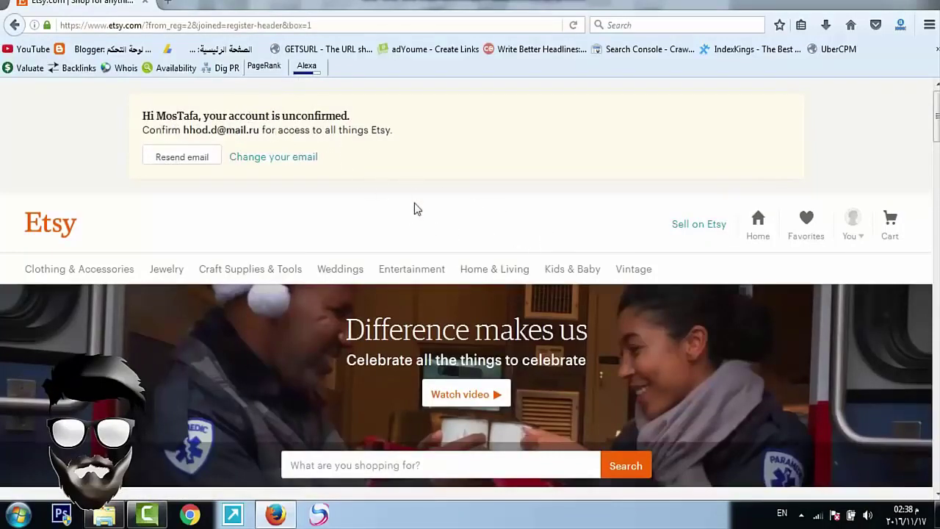
scroll(414, 204, down, 3)
scroll(466, 174, up, 3)
scroll(754, 150, down, 3)
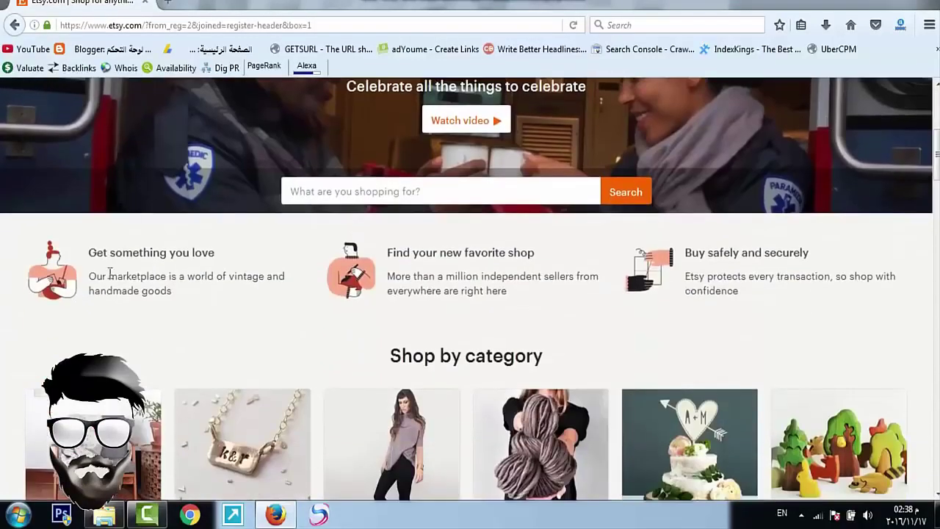
scroll(109, 274, down, 3)
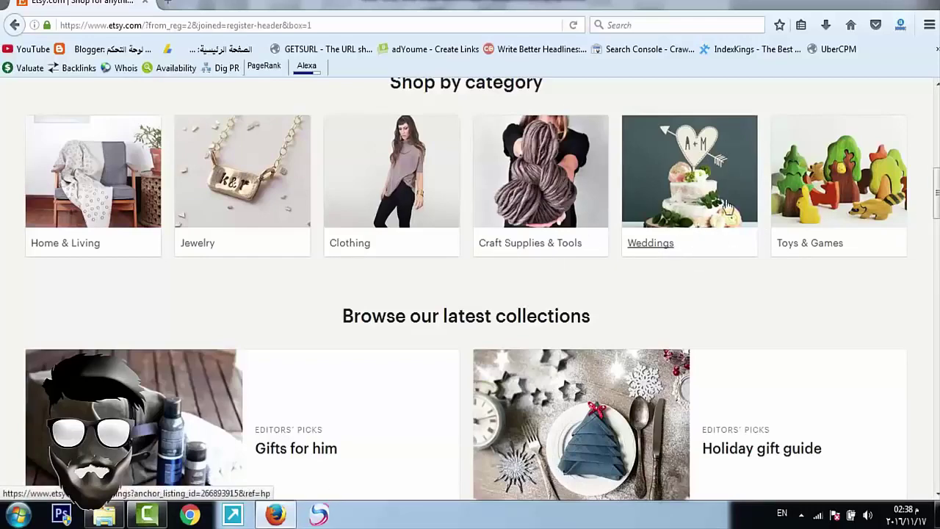
scroll(844, 199, down, 3)
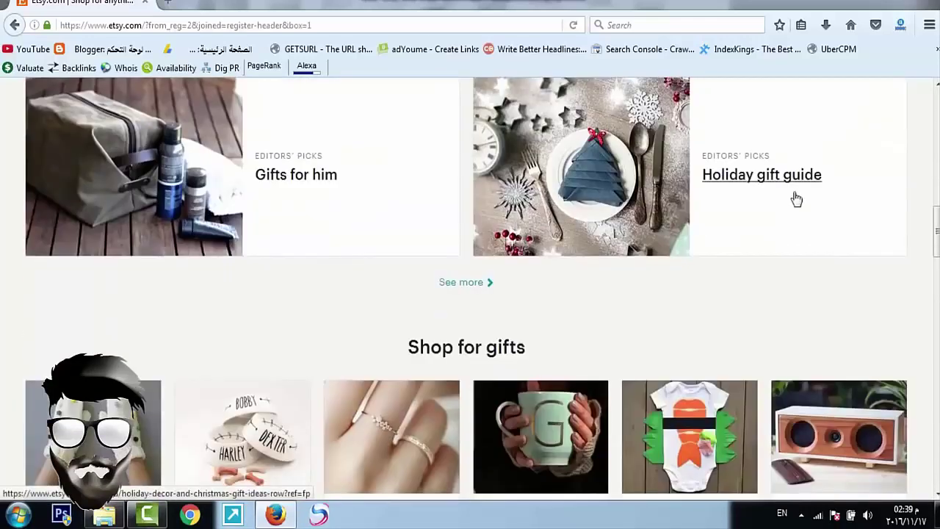
scroll(458, 225, down, 3)
scroll(675, 213, up, 10)
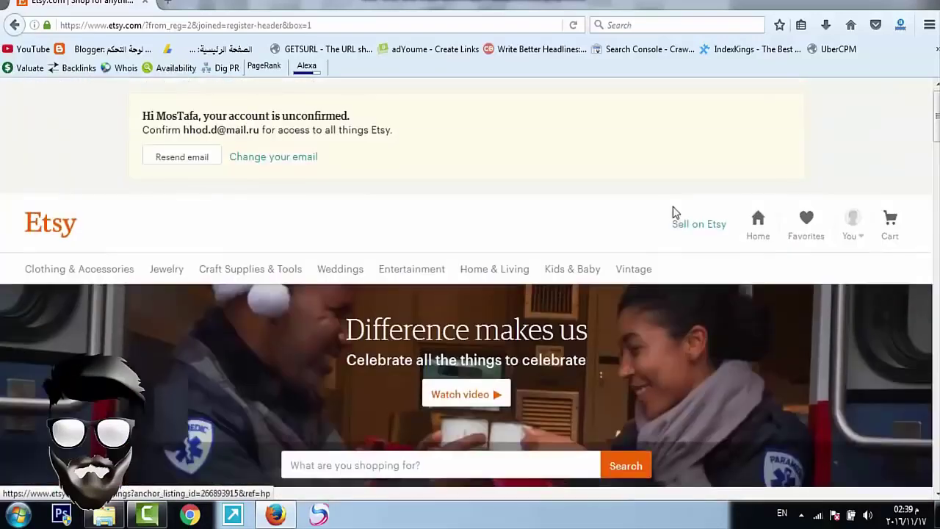
scroll(632, 305, down, 1)
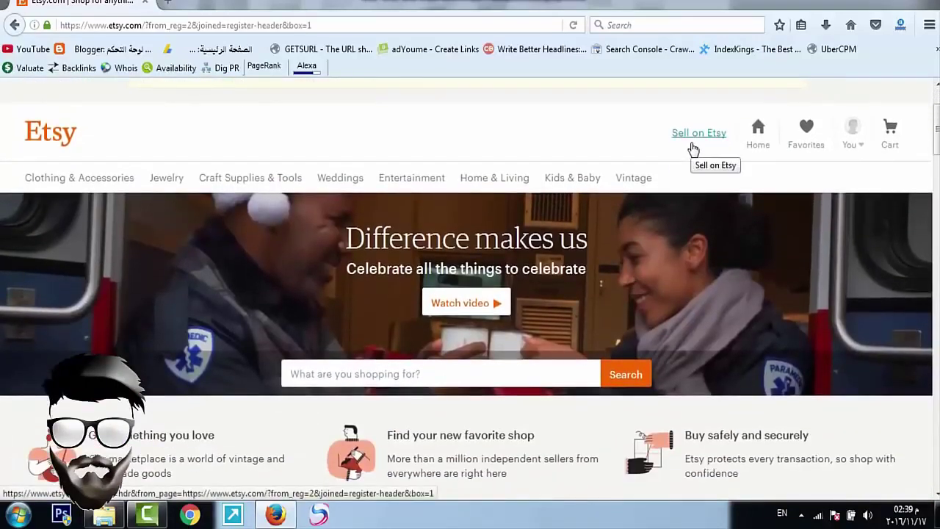
Step: Go from Sell on Etsy to Open your Etsy shop and reach Shop preferences
click(694, 145)
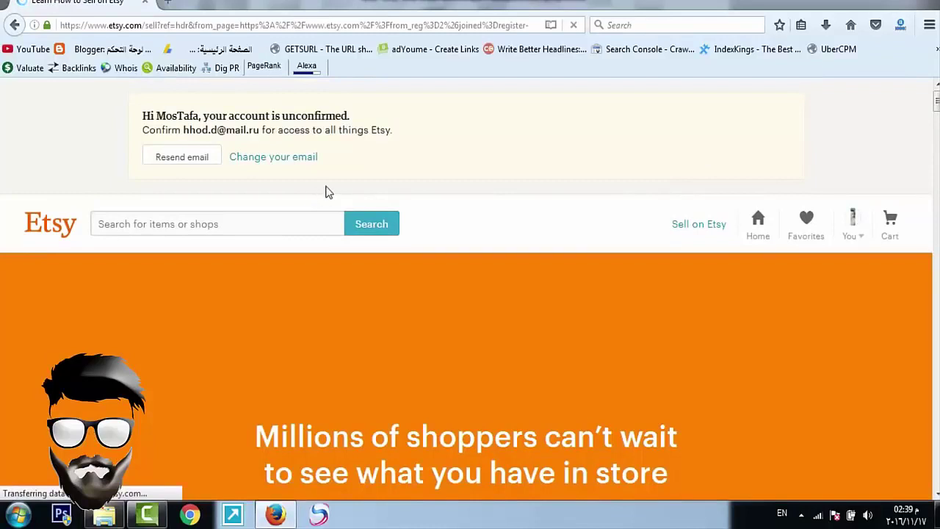
scroll(688, 254, down, 5)
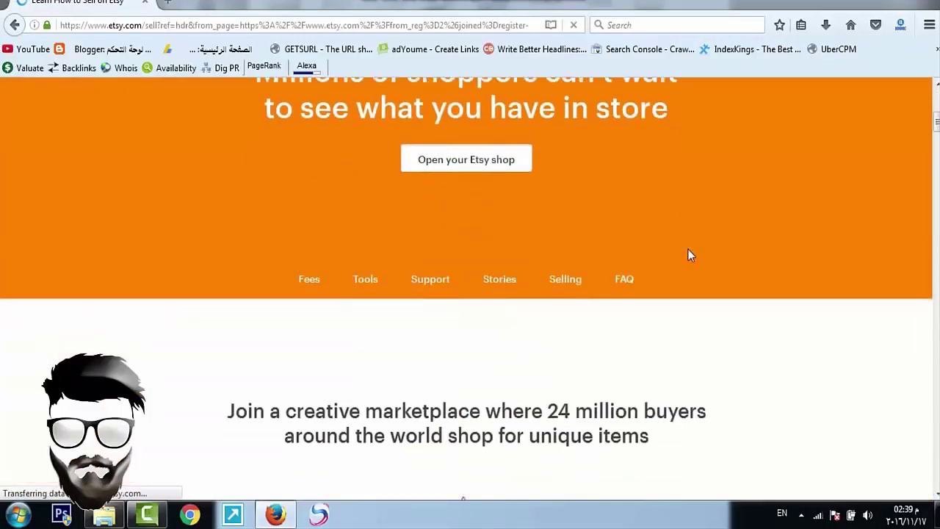
click(463, 171)
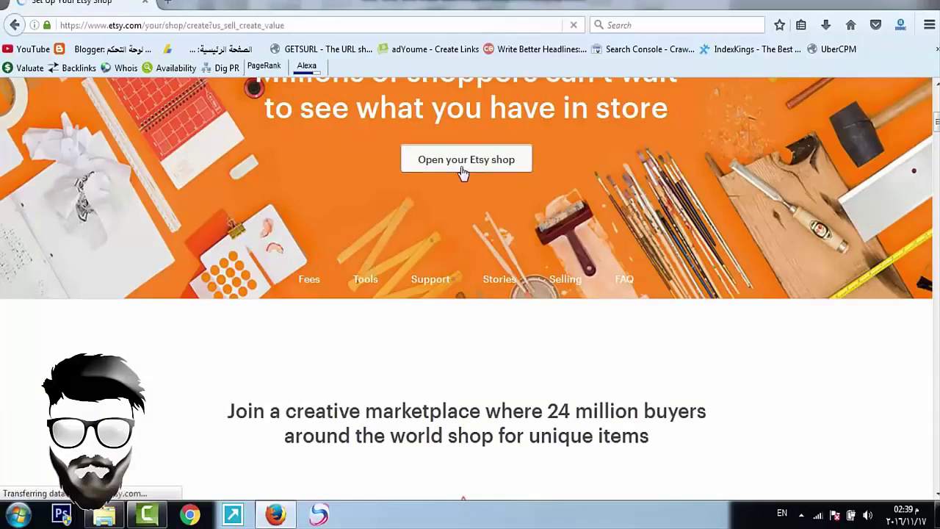
scroll(463, 172, down, 5)
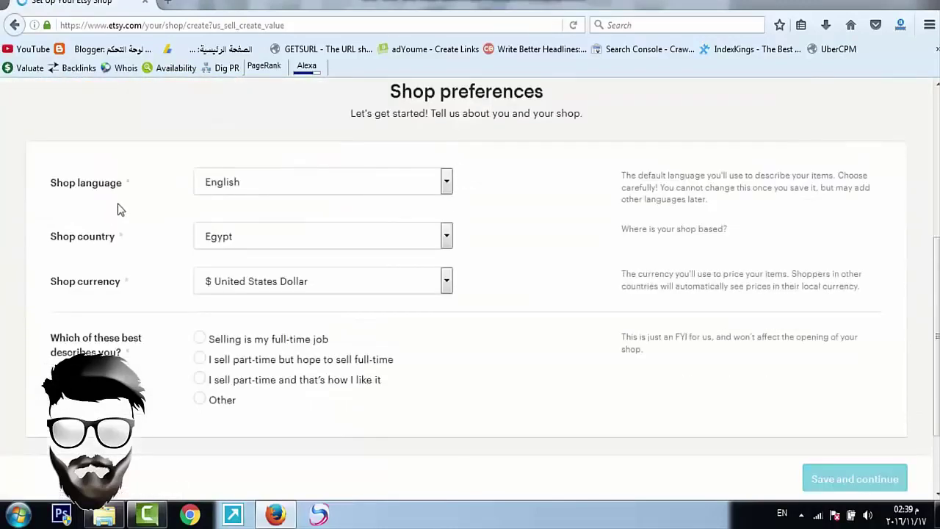
Step: Keep English, Egypt and United States Dollar, pick 'Selling is my full-time job', and save
click(212, 188)
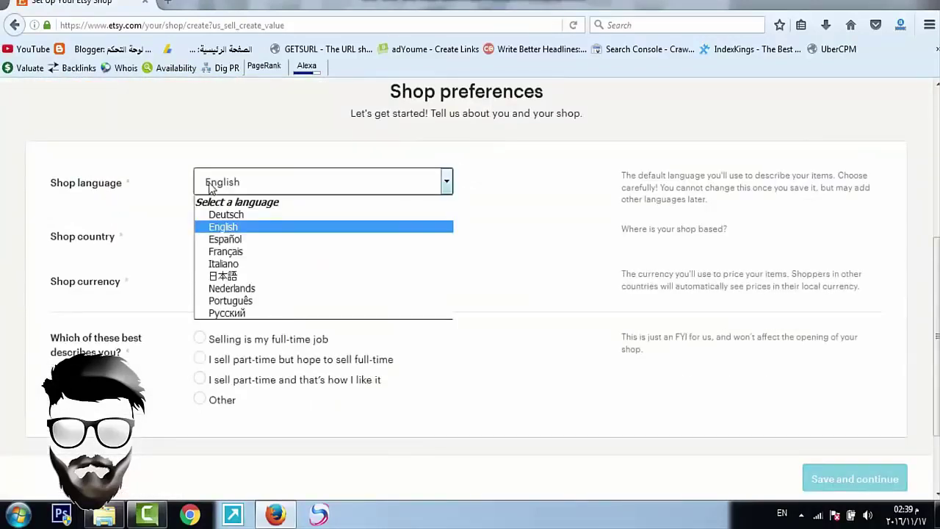
click(233, 227)
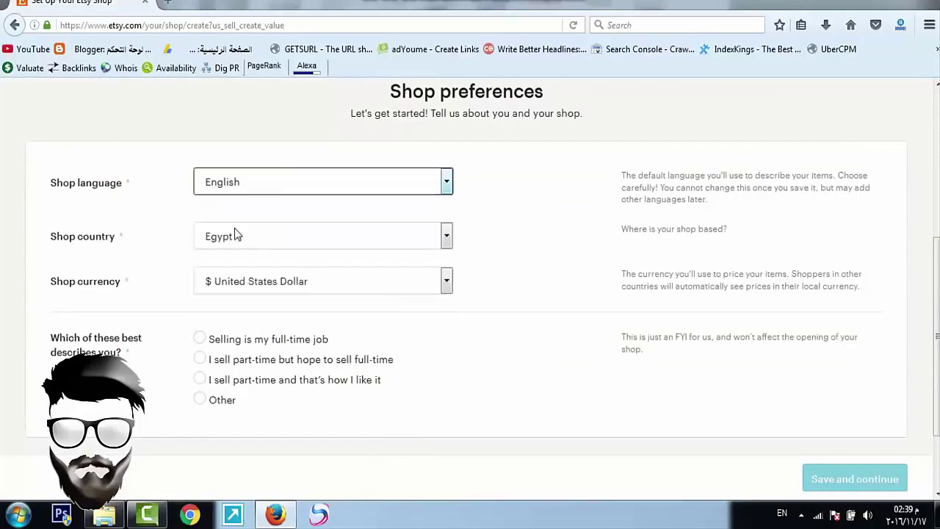
click(203, 244)
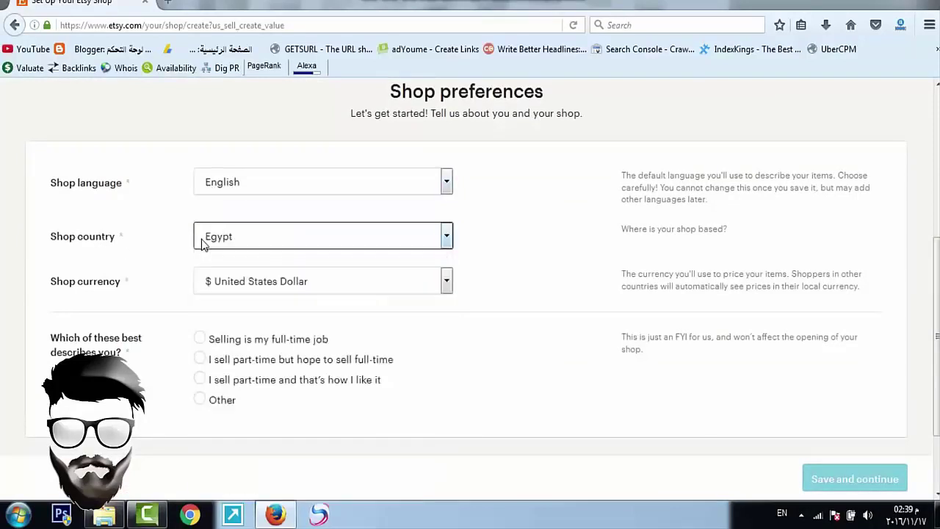
click(231, 279)
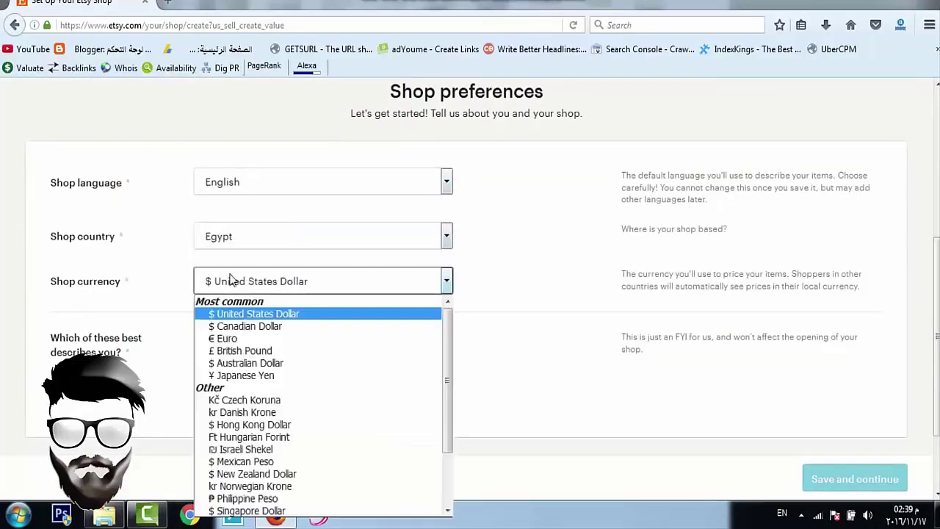
click(230, 279)
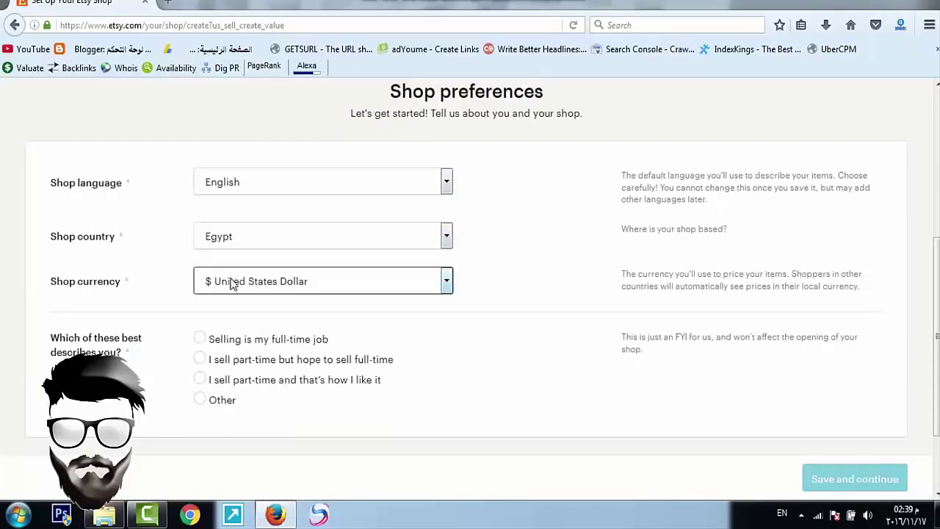
scroll(249, 286, down, 3)
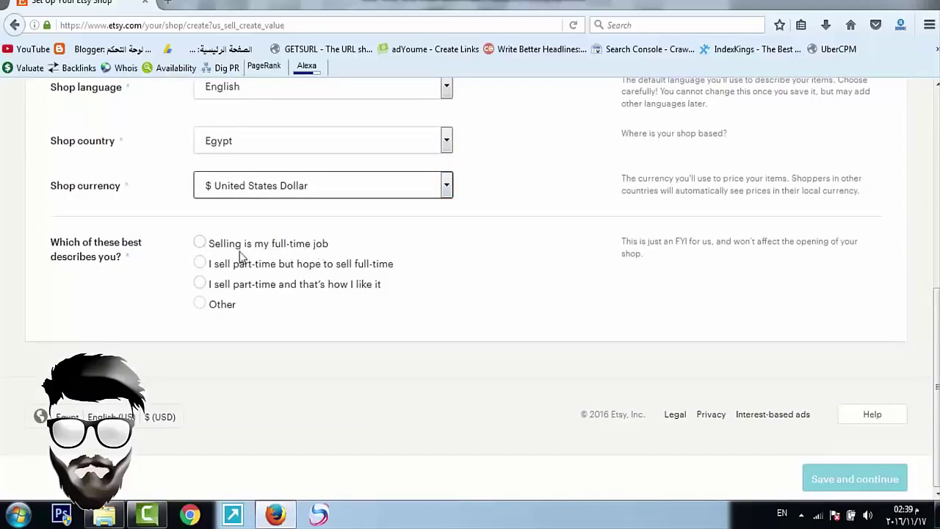
click(202, 243)
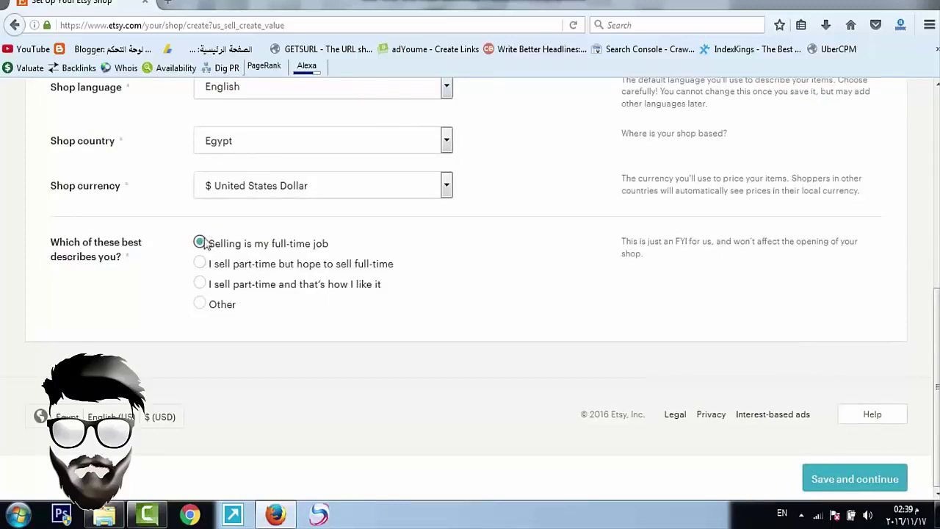
click(846, 482)
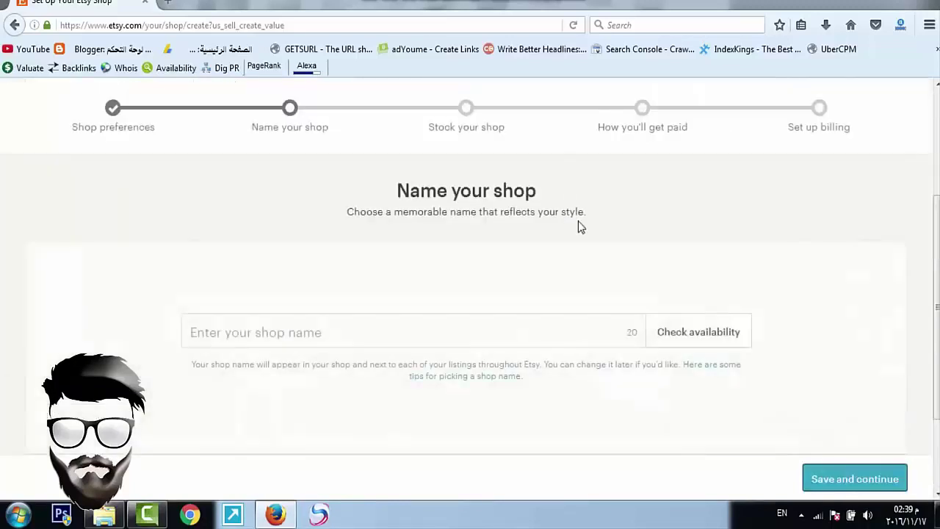
Step: Enter the shop name 'Arabs Tube', confirm it is available, and save it
click(303, 318)
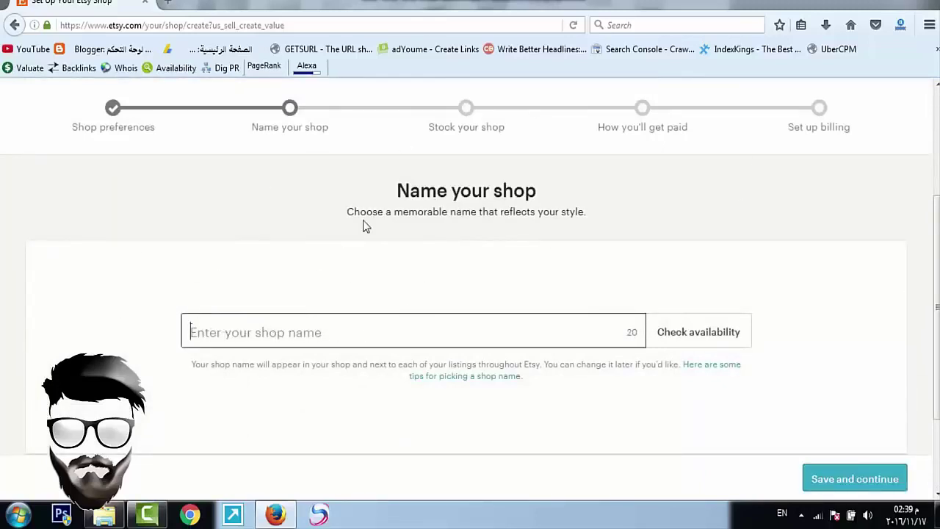
text(A)
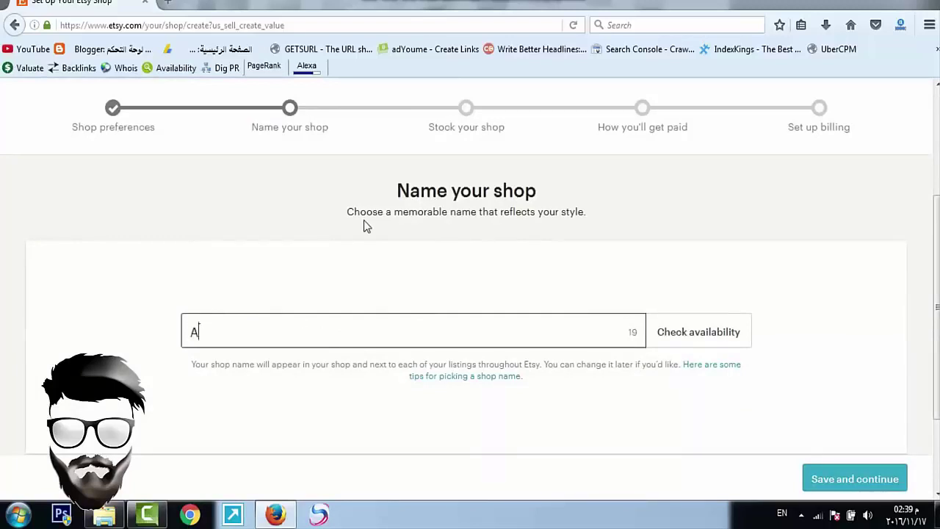
text(rabs Tube)
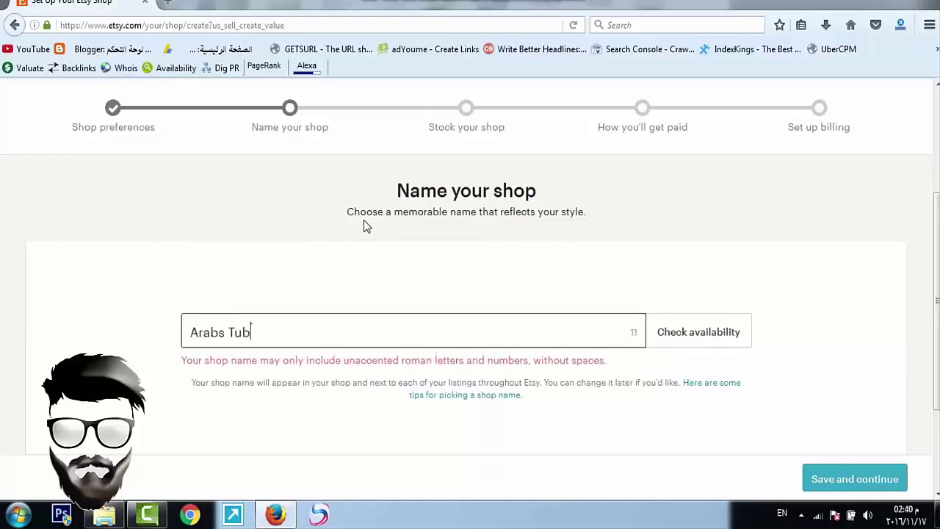
click(698, 332)
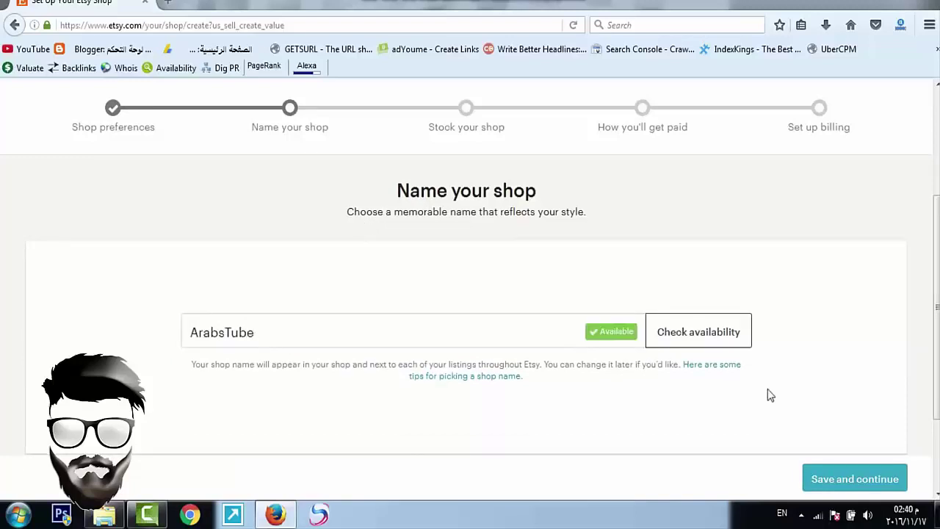
click(848, 482)
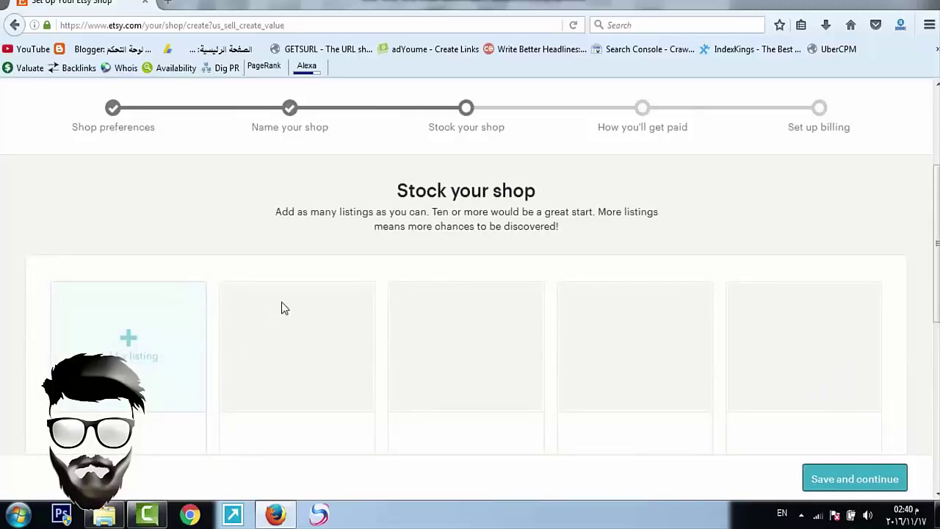
Step: Start the shop's first listing from Add a listing and bring up the photo picker
scroll(285, 307, down, 2)
scroll(281, 301, up, 4)
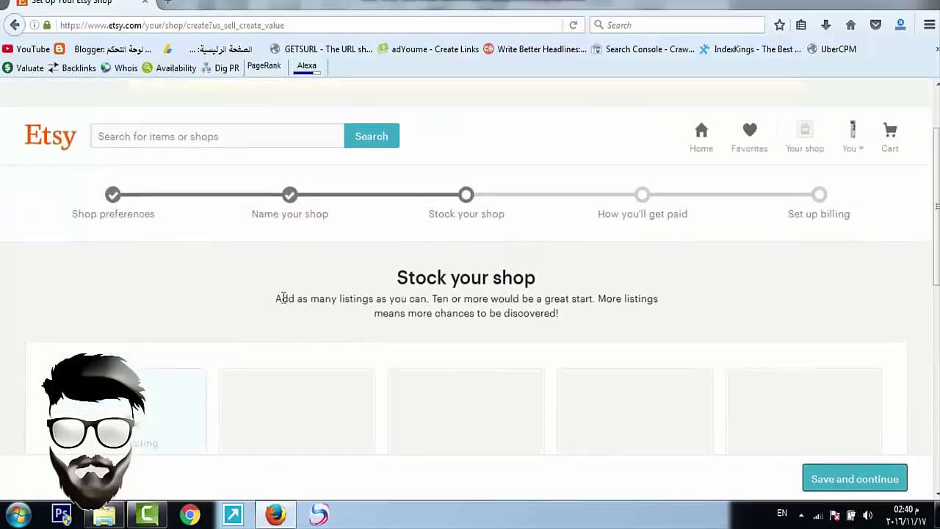
scroll(440, 235, down, 2)
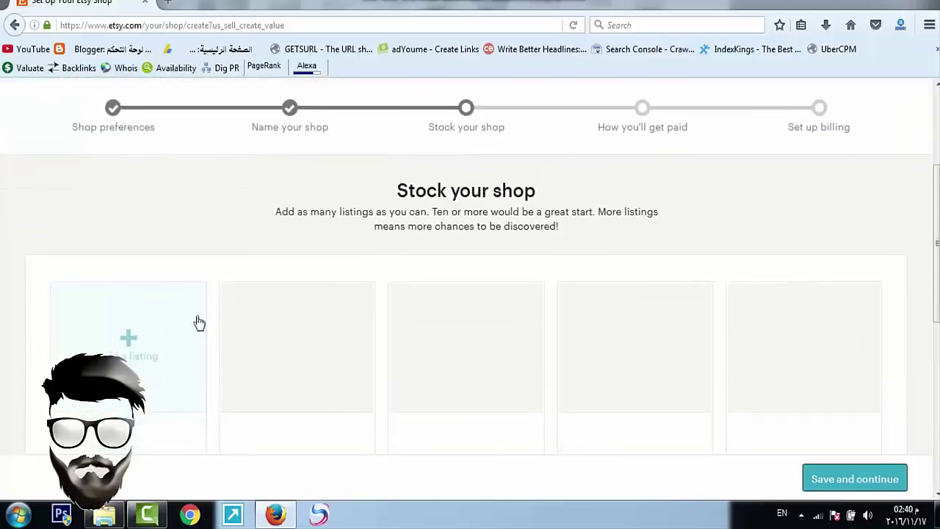
click(149, 363)
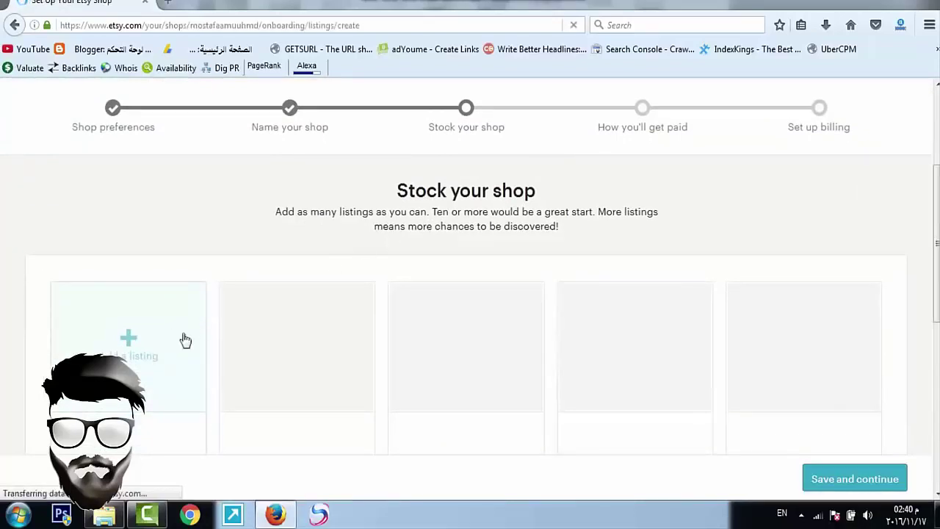
scroll(220, 249, down, 2)
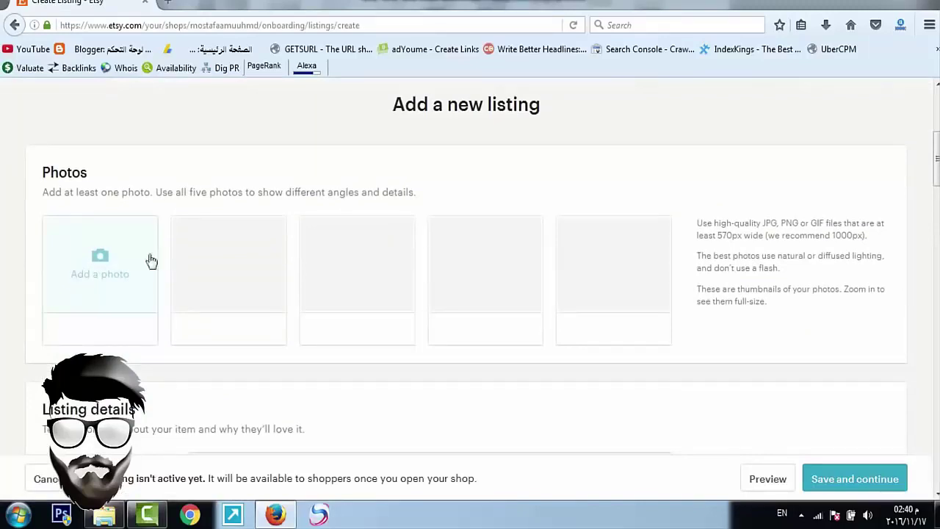
scroll(103, 261, down, 2)
scroll(108, 226, up, 2)
scroll(115, 227, down, 3)
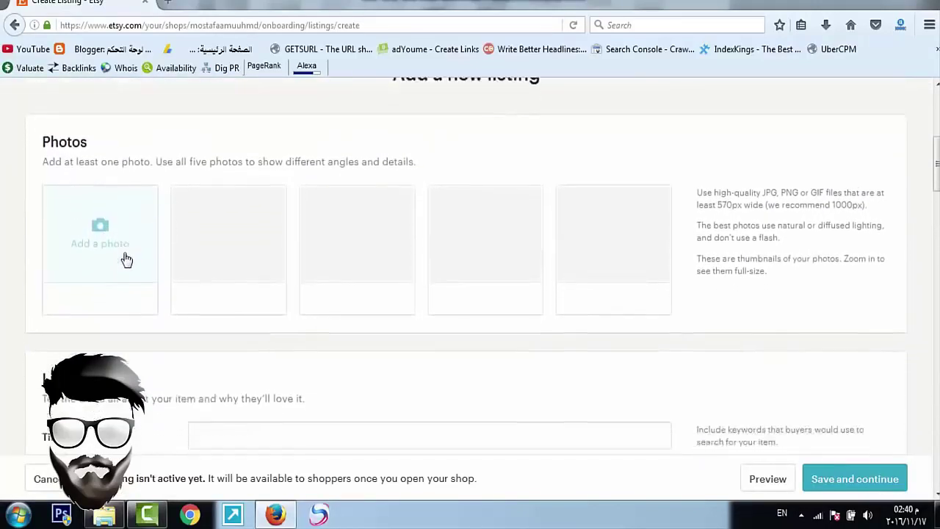
scroll(94, 199, up, 2)
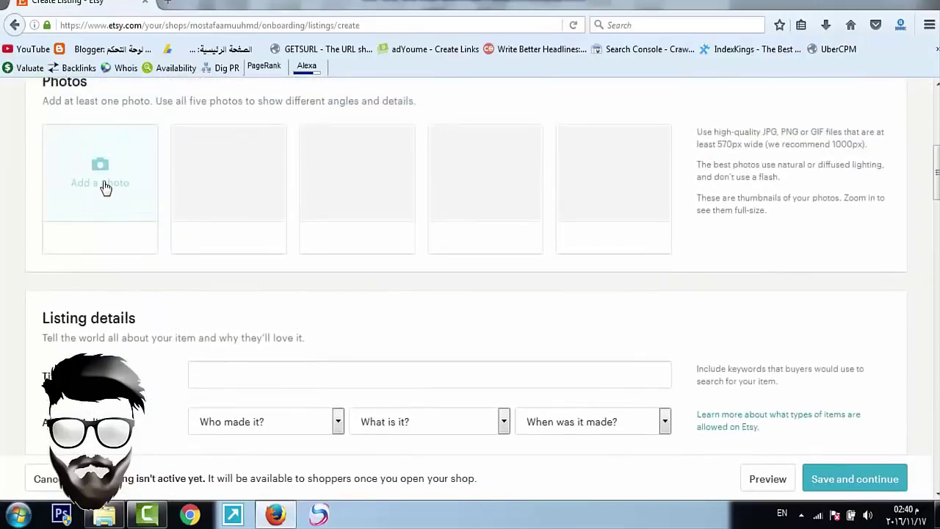
click(103, 186)
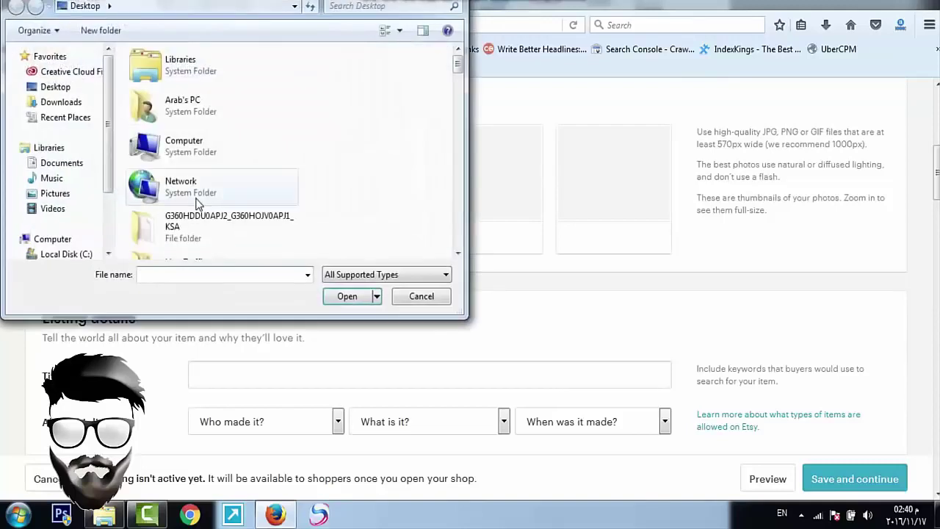
Step: Upload the chosen image file as the listing's primary photo
scroll(197, 203, down, 10)
double_click(220, 236)
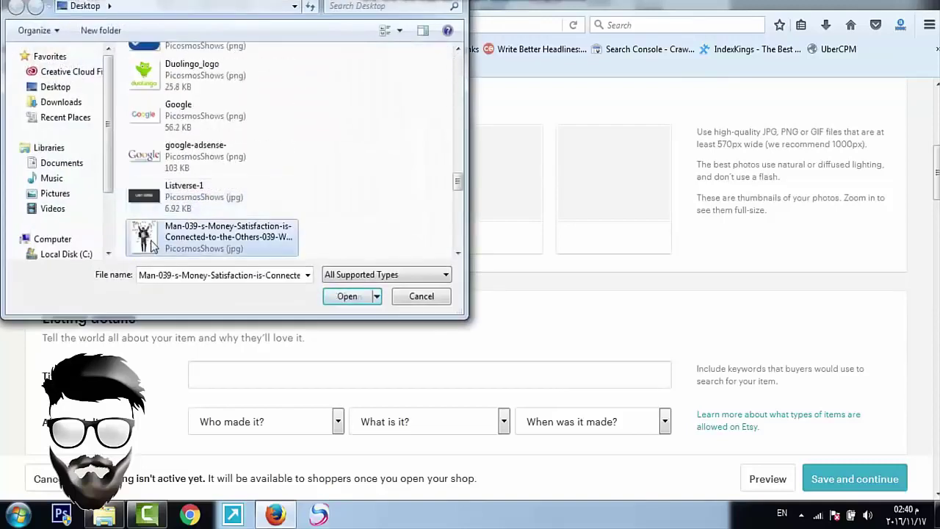
scroll(224, 242, down, 4)
scroll(213, 205, up, 5)
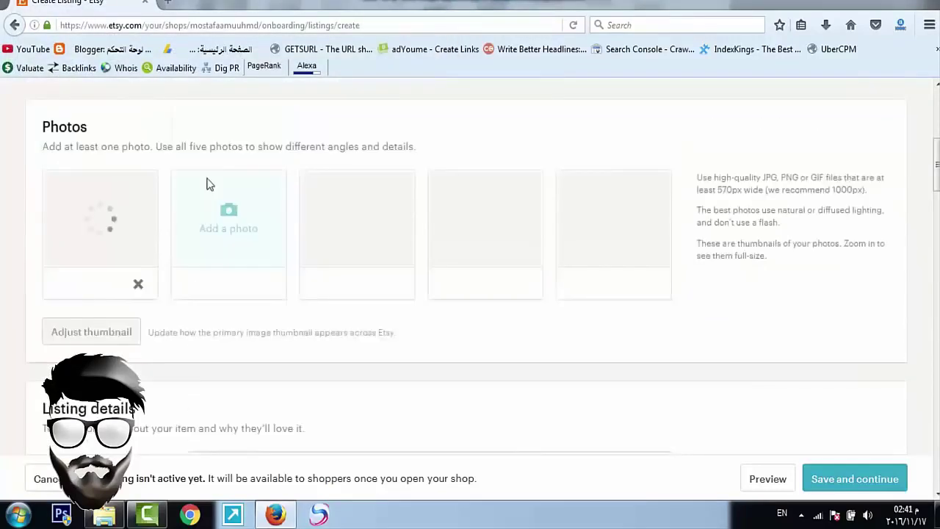
scroll(235, 257, down, 3)
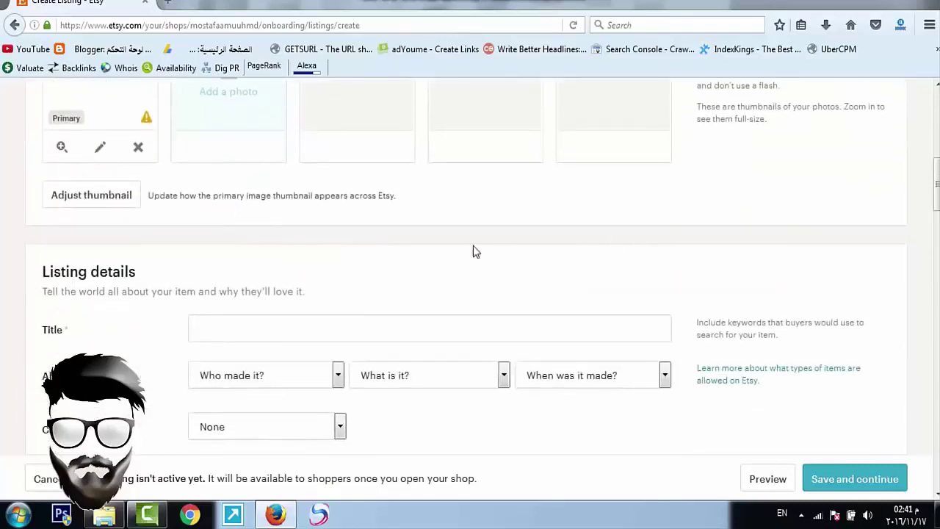
scroll(235, 268, down, 2)
Step: Dismiss the title suggestions and scroll down to the Listing details
click(242, 243)
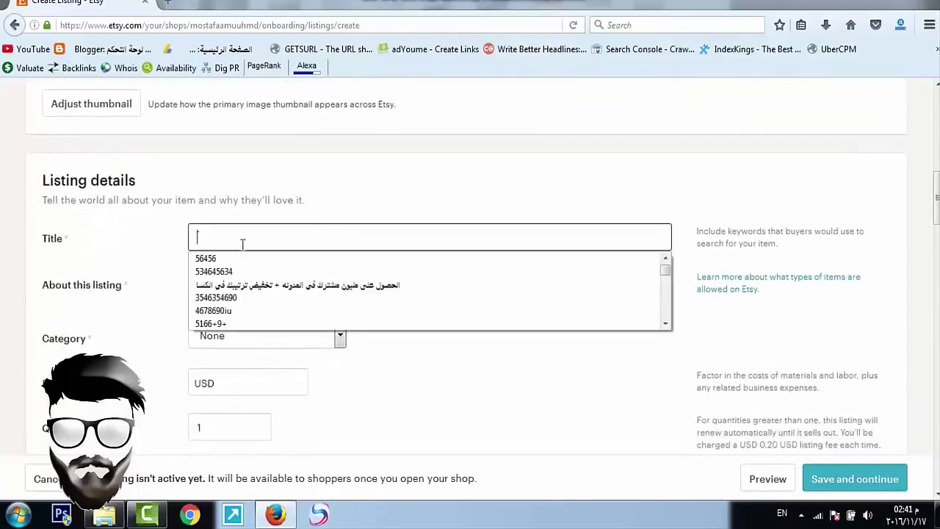
click(274, 199)
scroll(256, 242, down, 2)
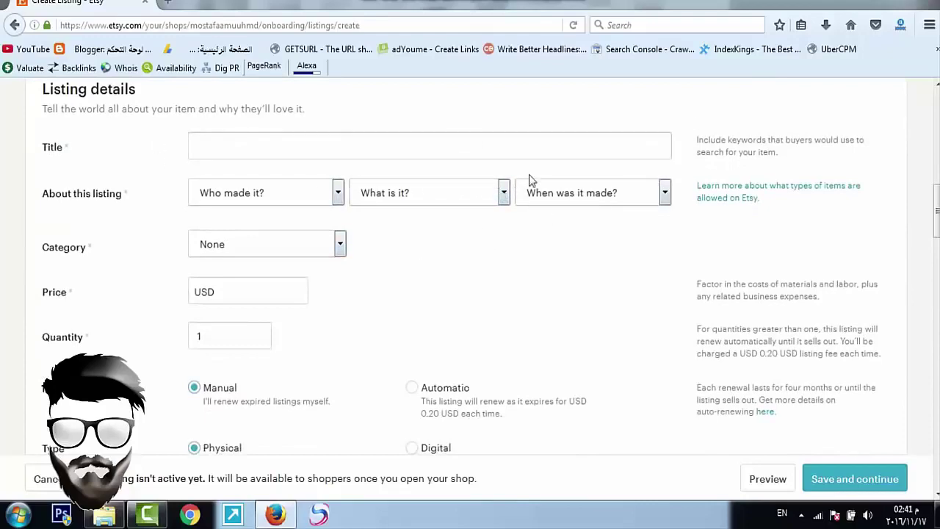
scroll(272, 264, up, 7)
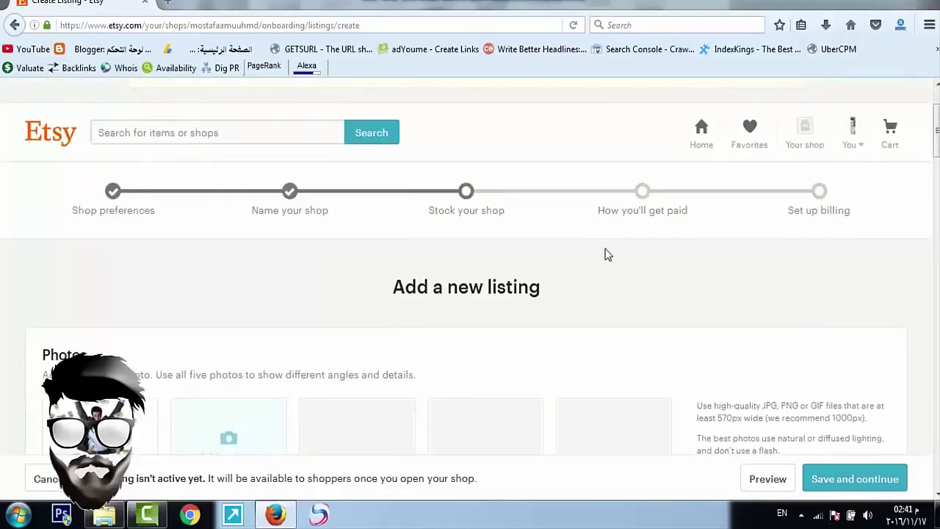
scroll(631, 227, down, 3)
scroll(663, 199, up, 3)
scroll(808, 232, down, 10)
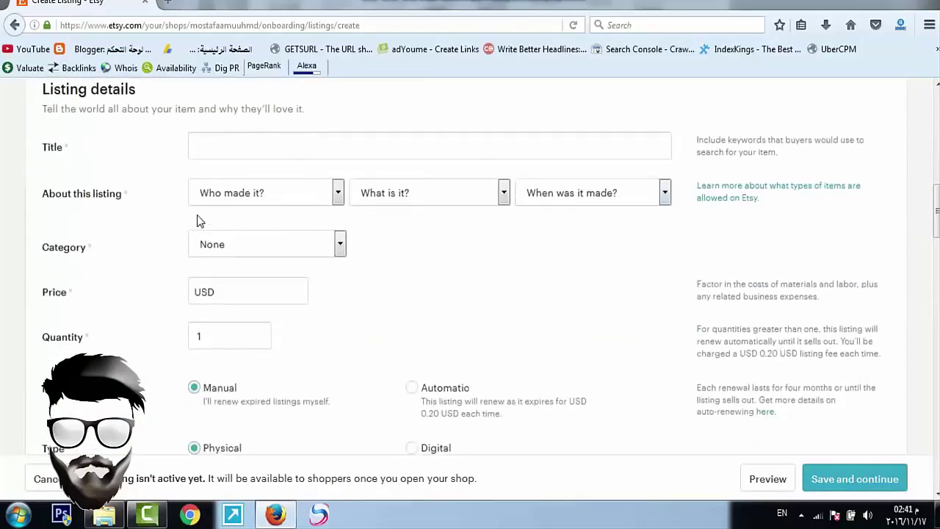
Step: Set About to I did, A finished product, Made To Order, then show the category choices
click(207, 195)
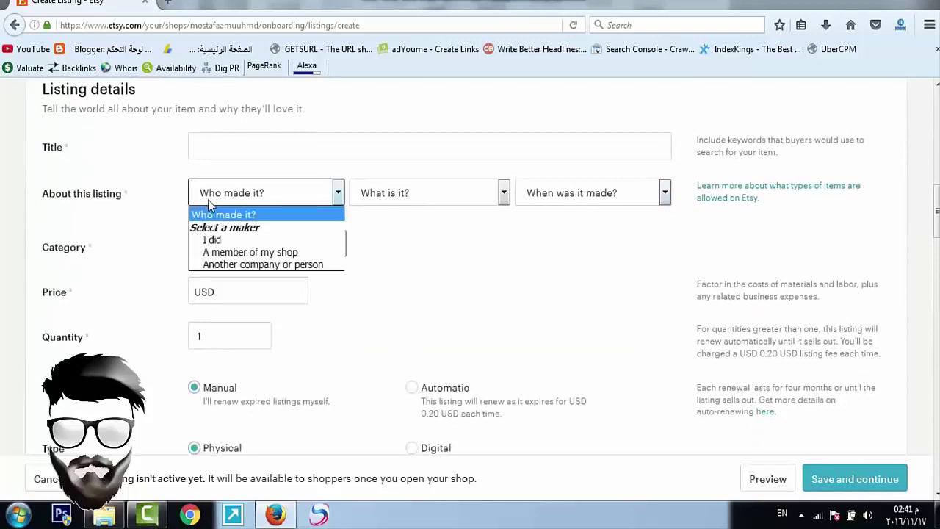
click(217, 240)
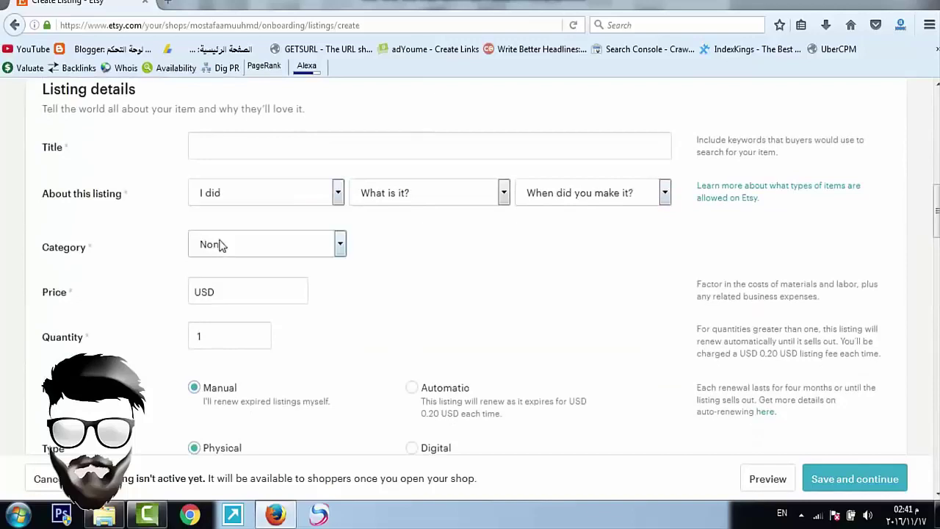
click(402, 195)
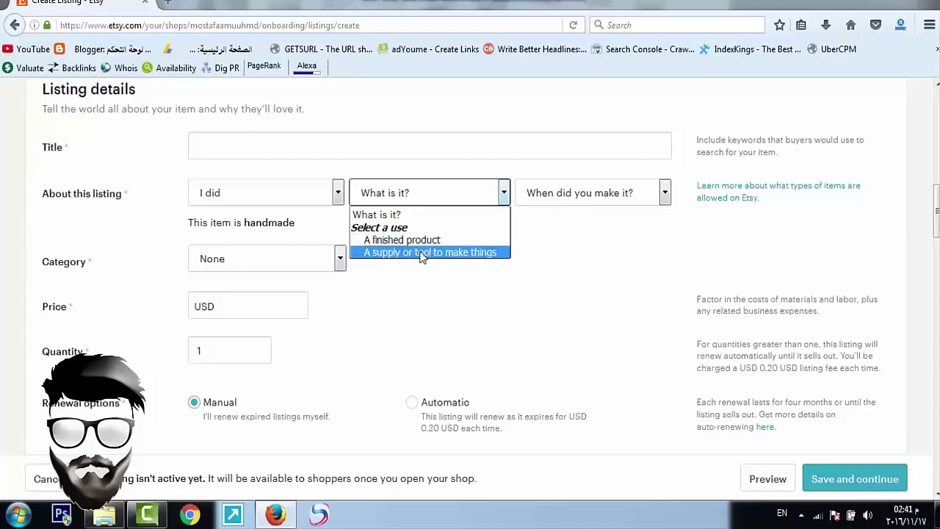
click(417, 245)
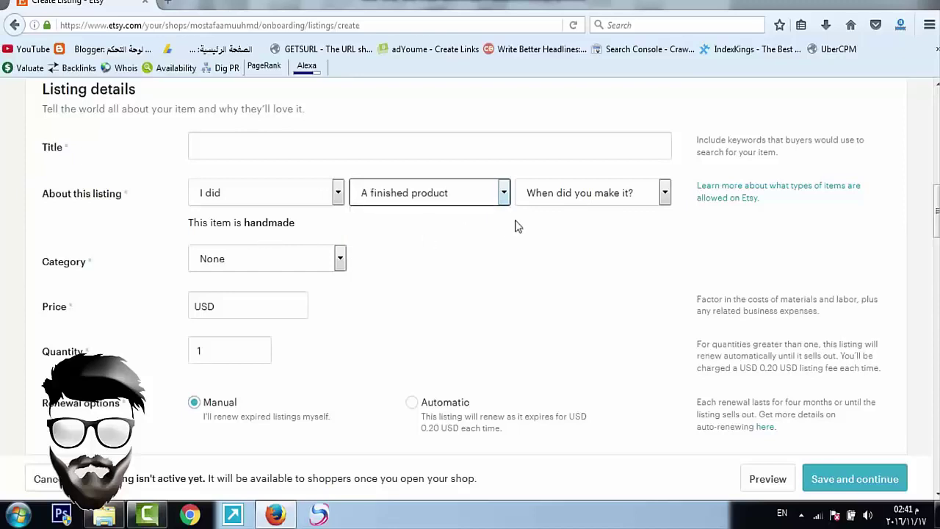
click(555, 197)
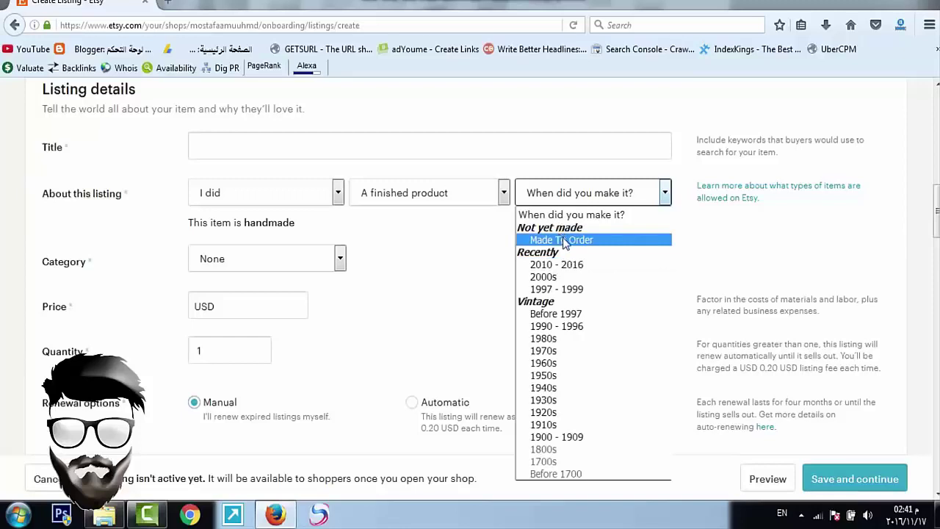
click(564, 240)
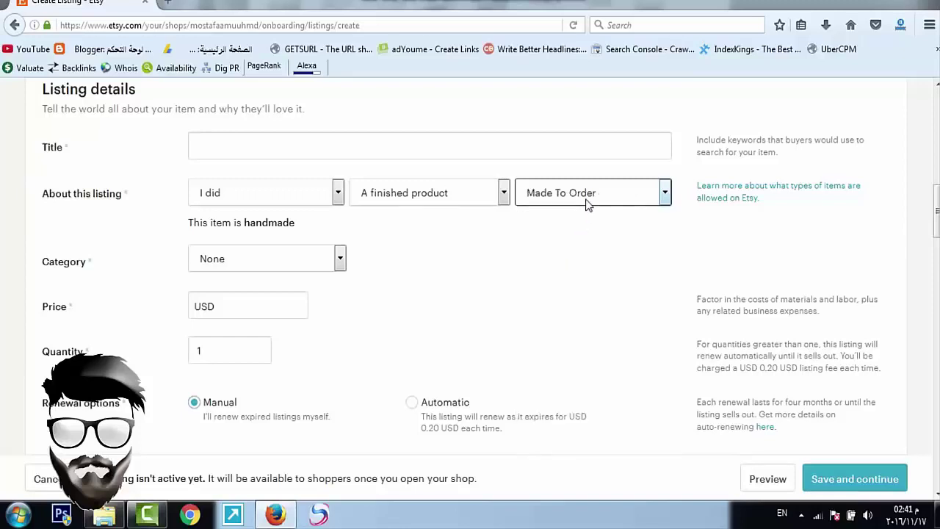
scroll(561, 218, down, 2)
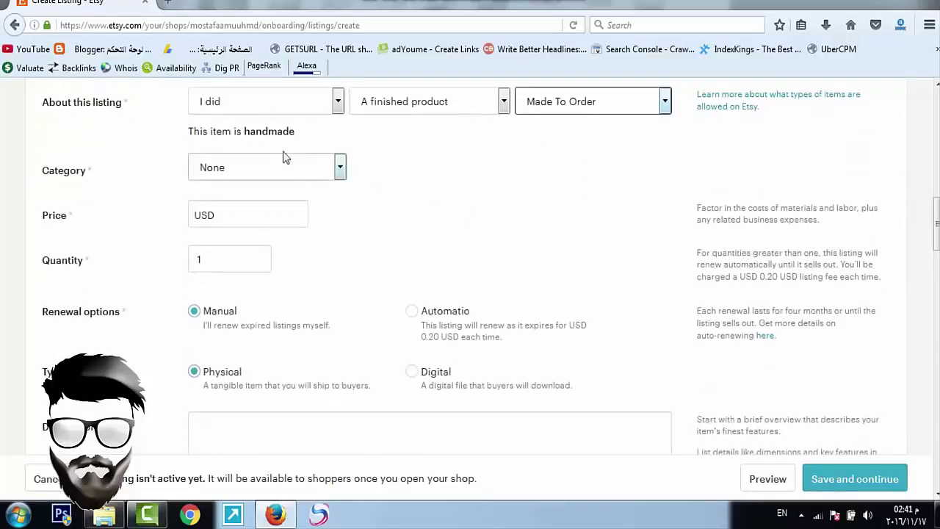
click(227, 179)
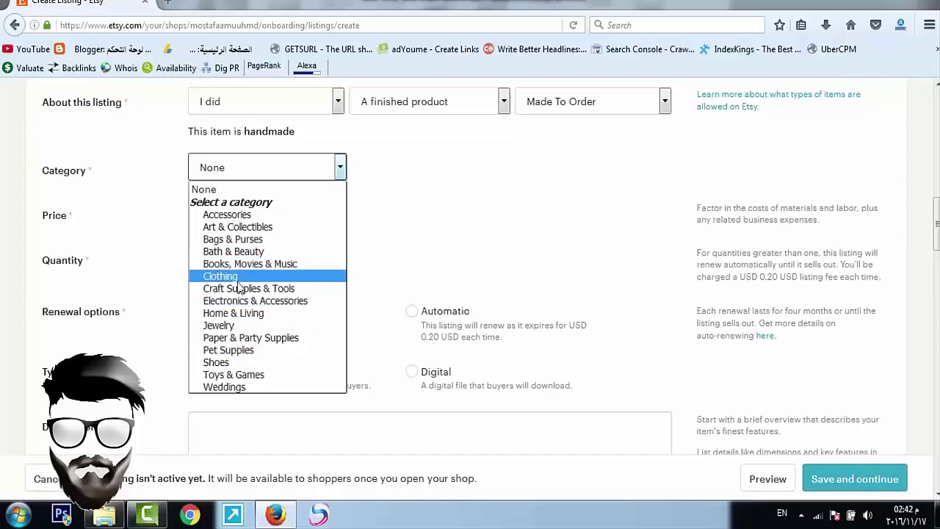
Step: Close the category list unchosen, set price 50 USD and quantity 1, and review the form
key(Escape)
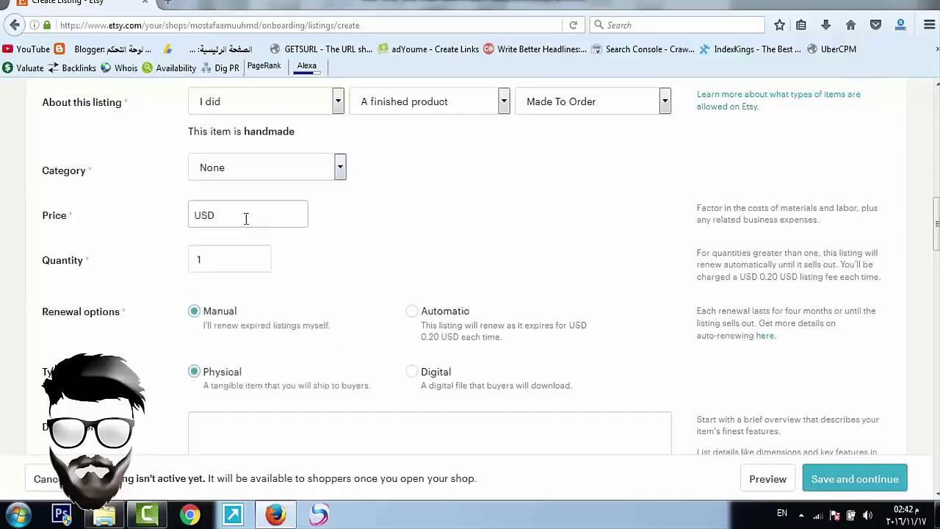
click(239, 218)
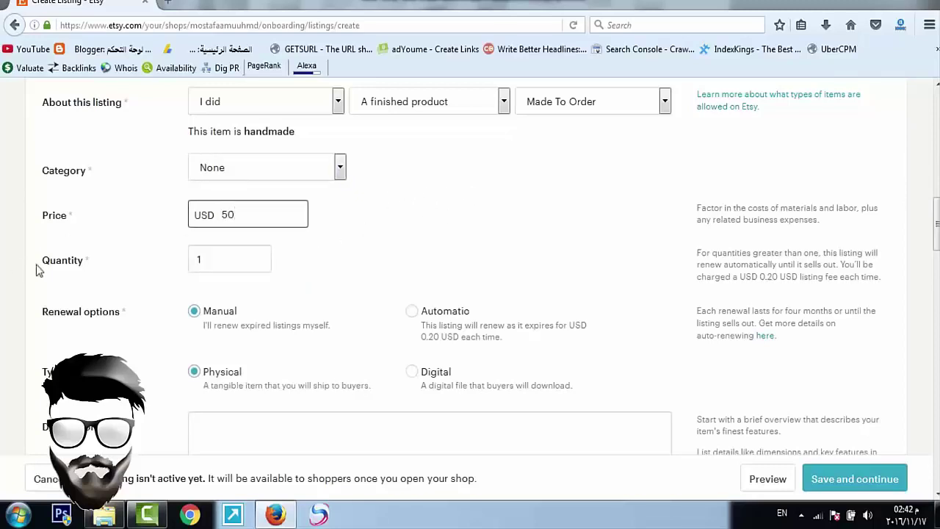
click(231, 262)
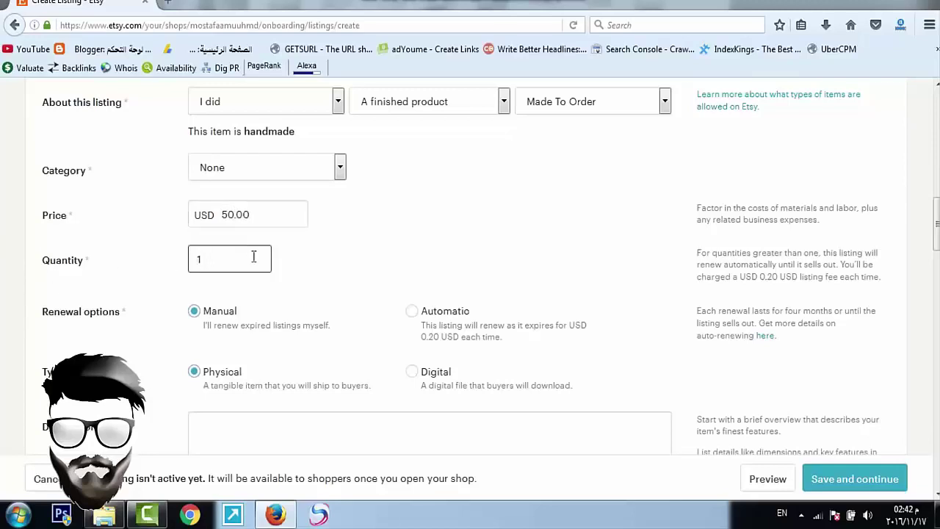
scroll(253, 256, down, 2)
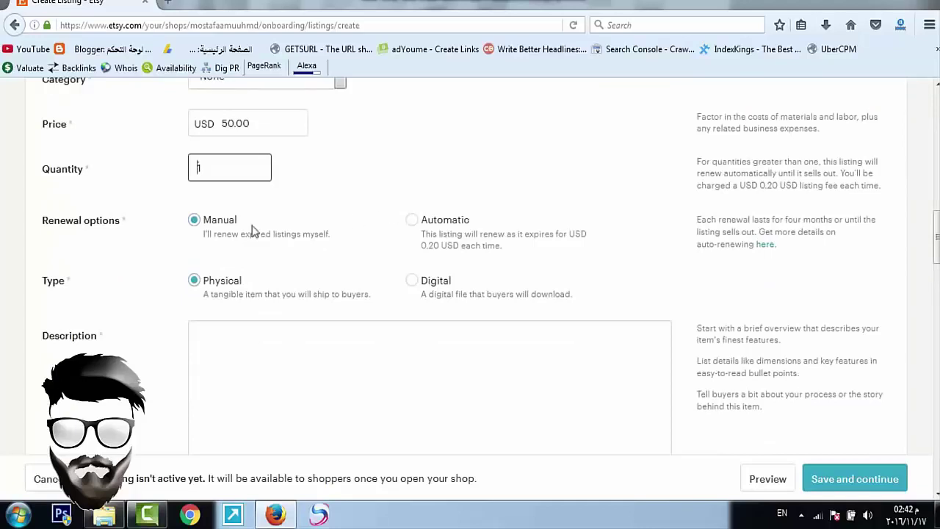
key(Tab)
key(Tab)
key(Tab)
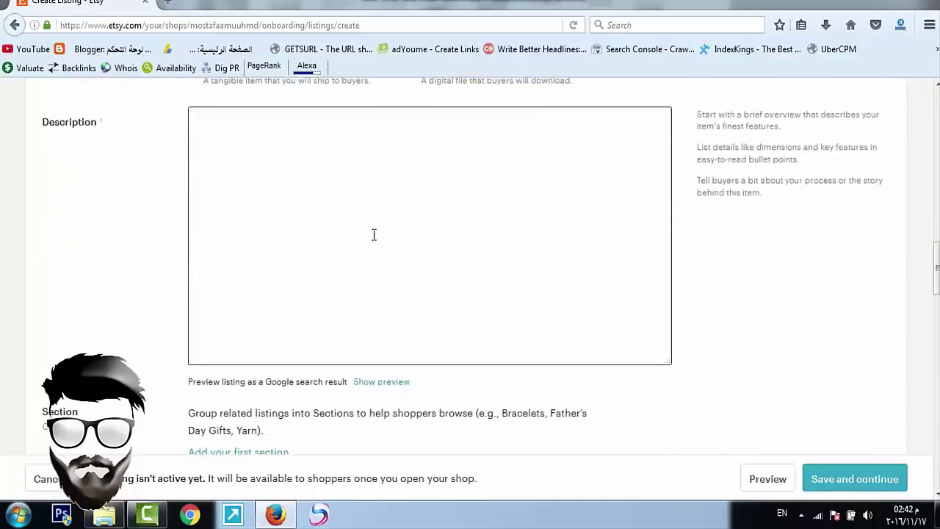
scroll(345, 230, up, 2)
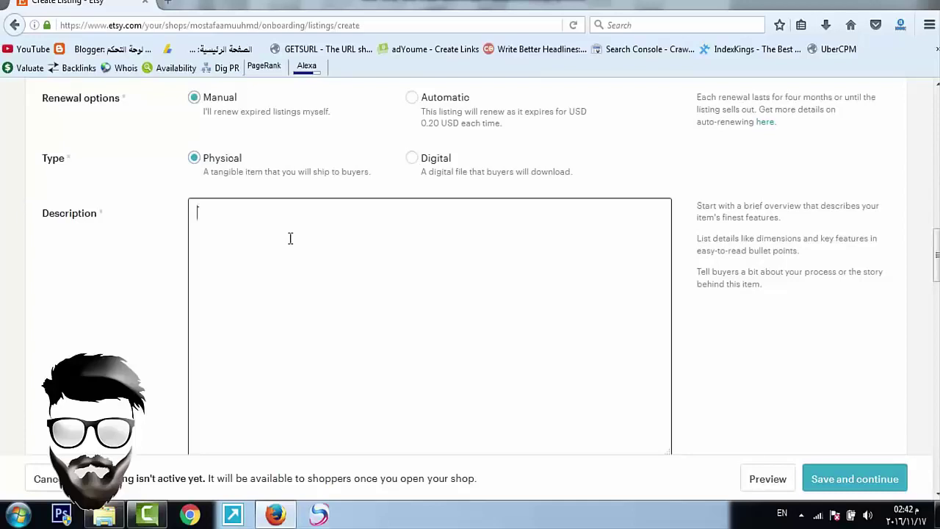
scroll(290, 239, down, 5)
scroll(290, 233, down, 5)
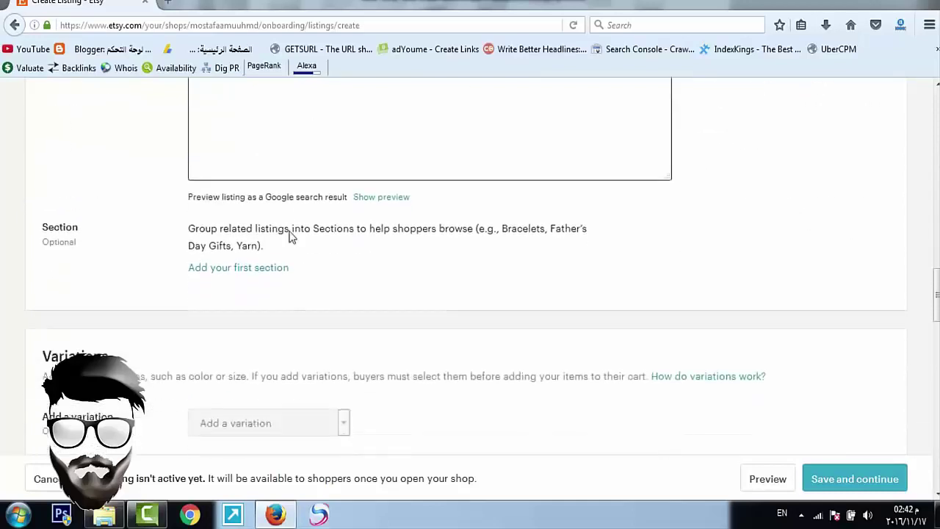
scroll(289, 353, down, 3)
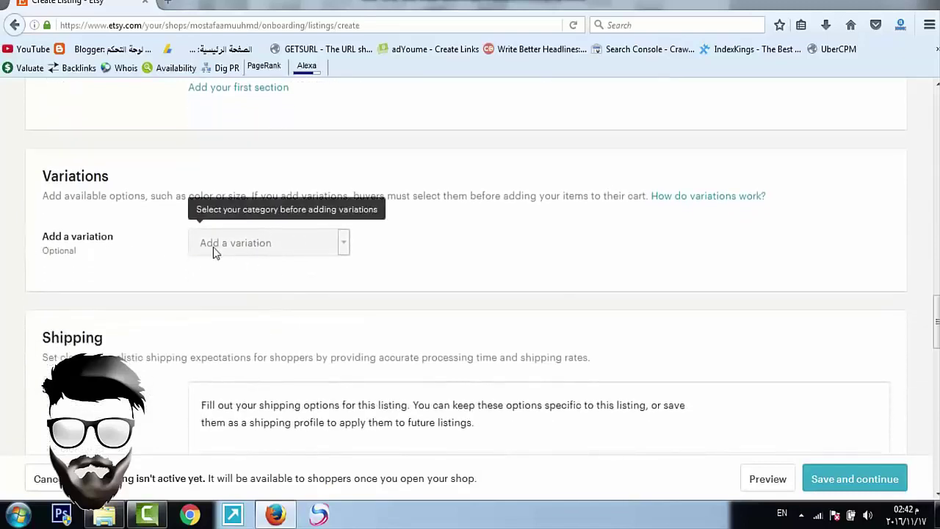
scroll(220, 252, up, 7)
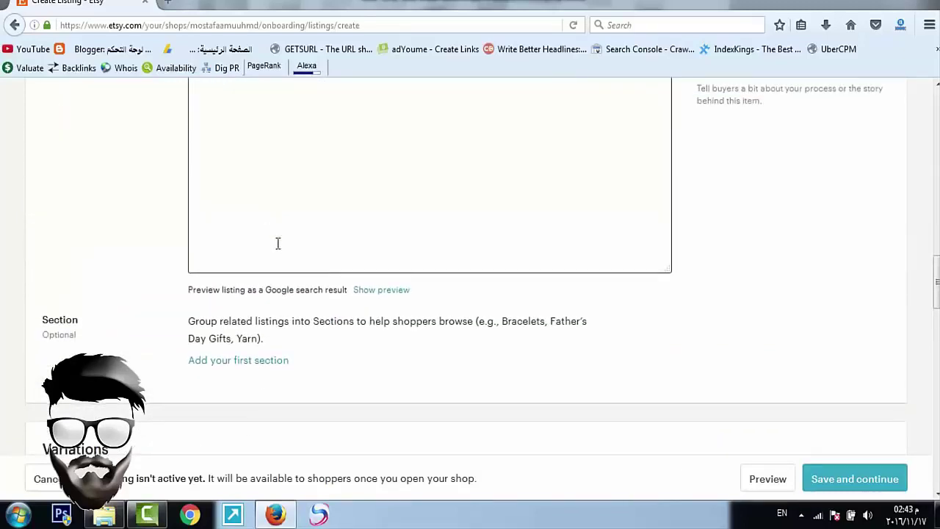
scroll(277, 243, down, 14)
scroll(279, 245, down, 3)
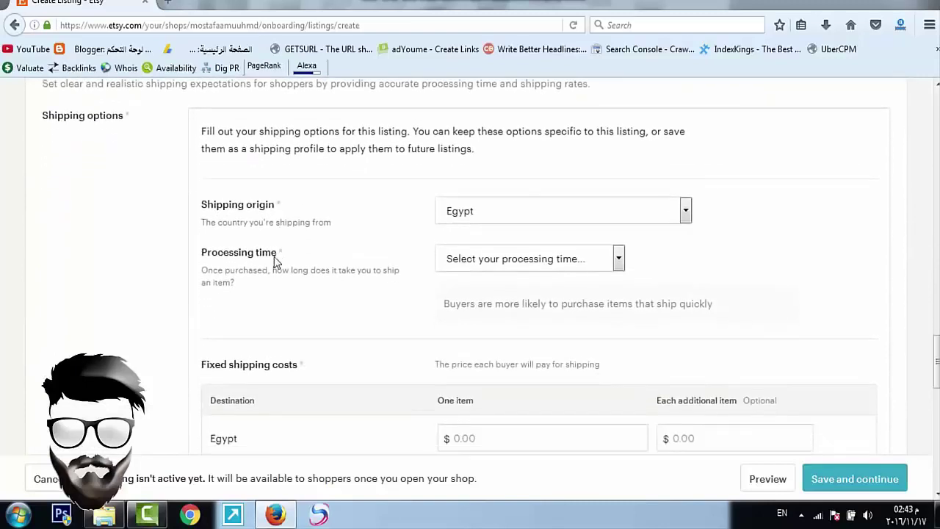
scroll(276, 260, up, 1)
click(447, 282)
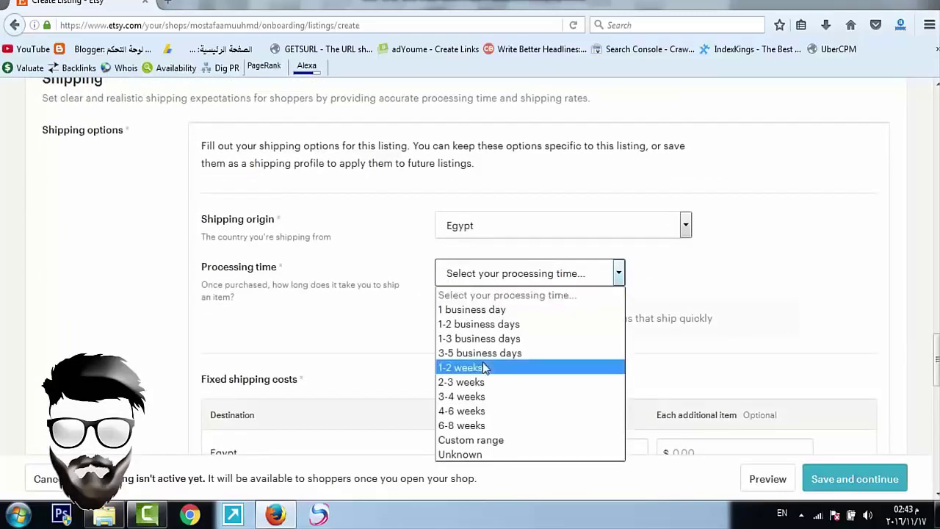
click(403, 319)
scroll(448, 304, down, 5)
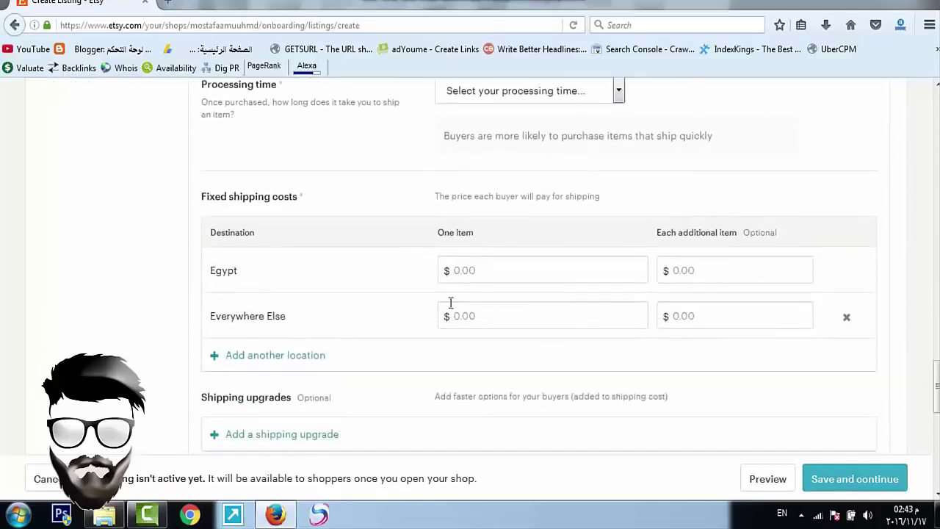
click(481, 273)
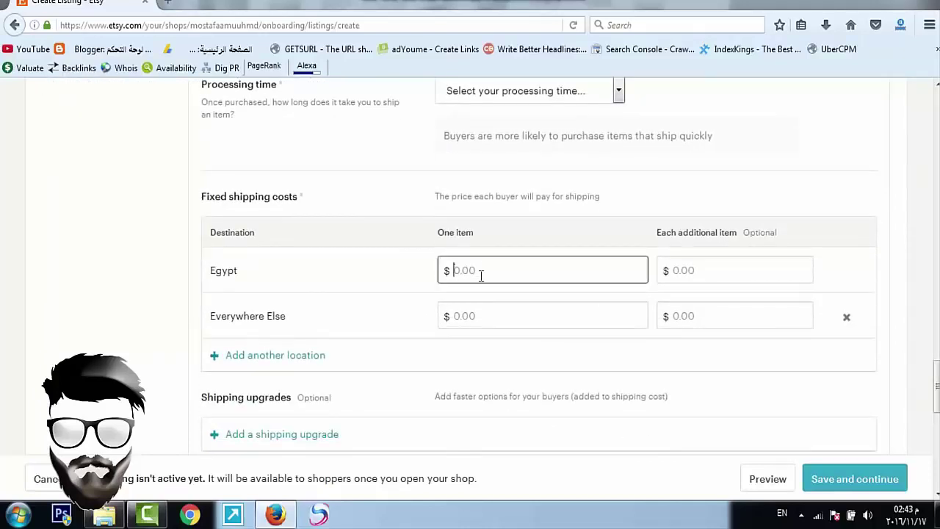
scroll(543, 272, down, 7)
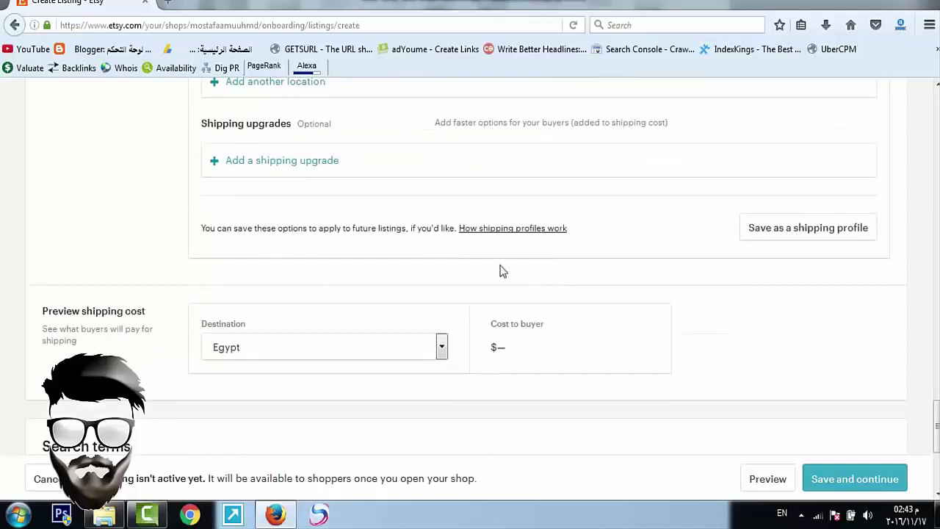
scroll(642, 224, up, 2)
scroll(570, 227, down, 4)
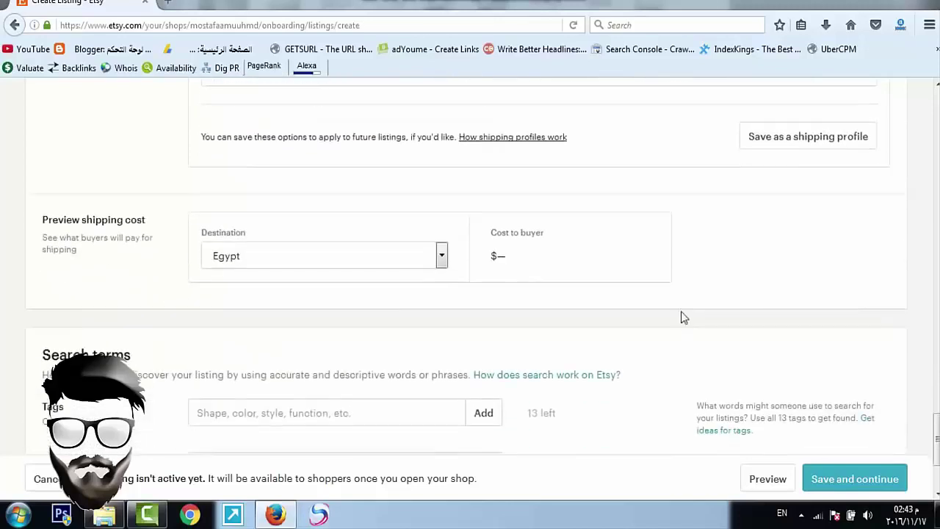
scroll(772, 406, down, 2)
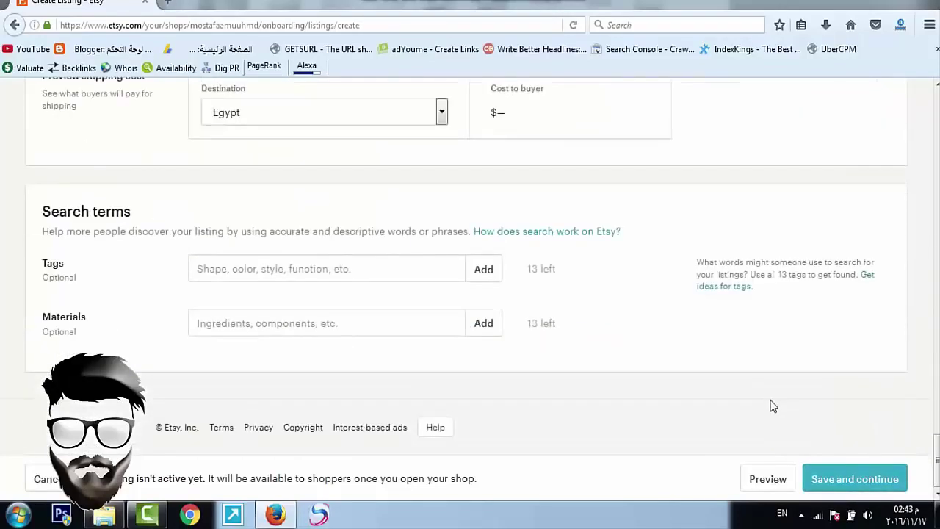
scroll(815, 359, up, 20)
scroll(813, 322, up, 15)
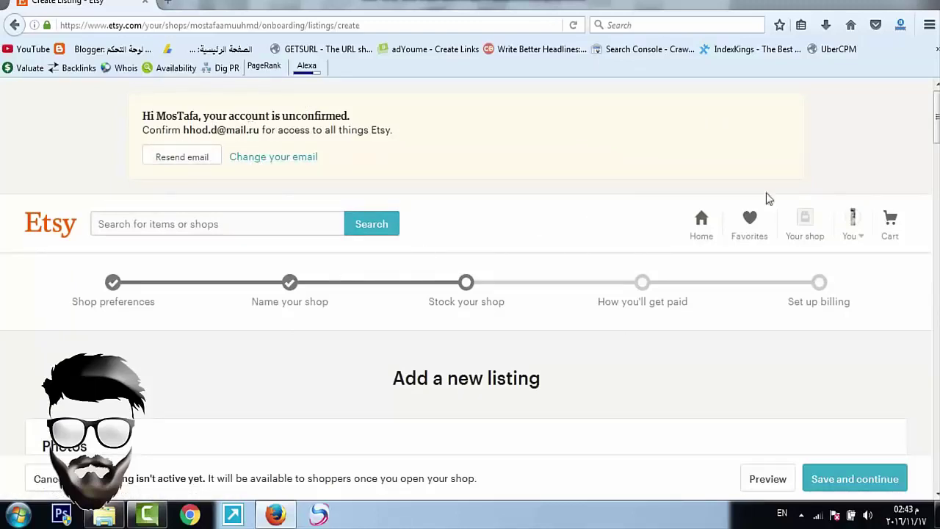
Step: Abandon the unsaved listing form by confirming Leave Page and go to the Etsy home page
click(710, 213)
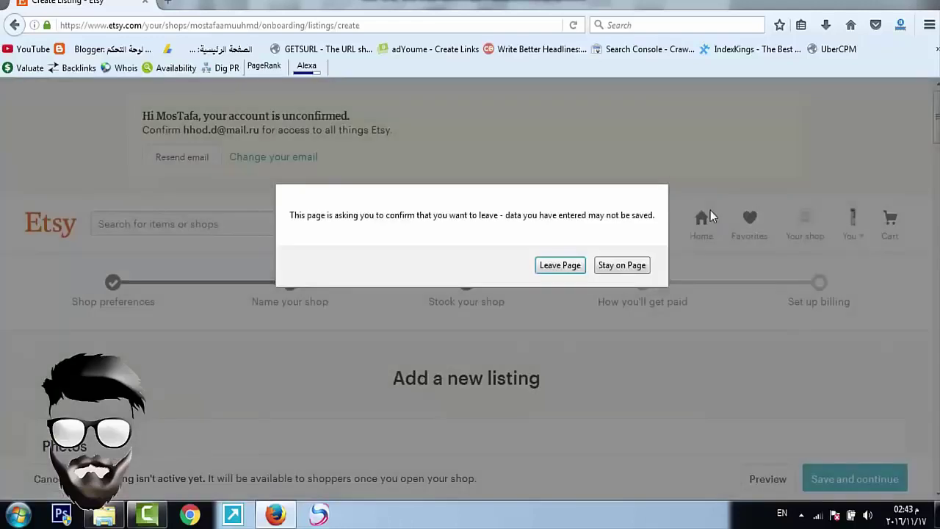
click(561, 264)
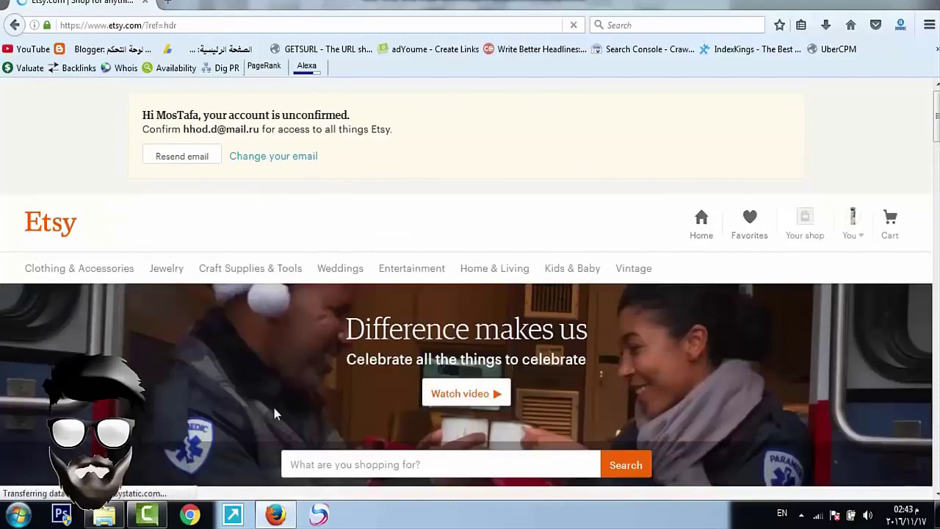
scroll(274, 408, down, 5)
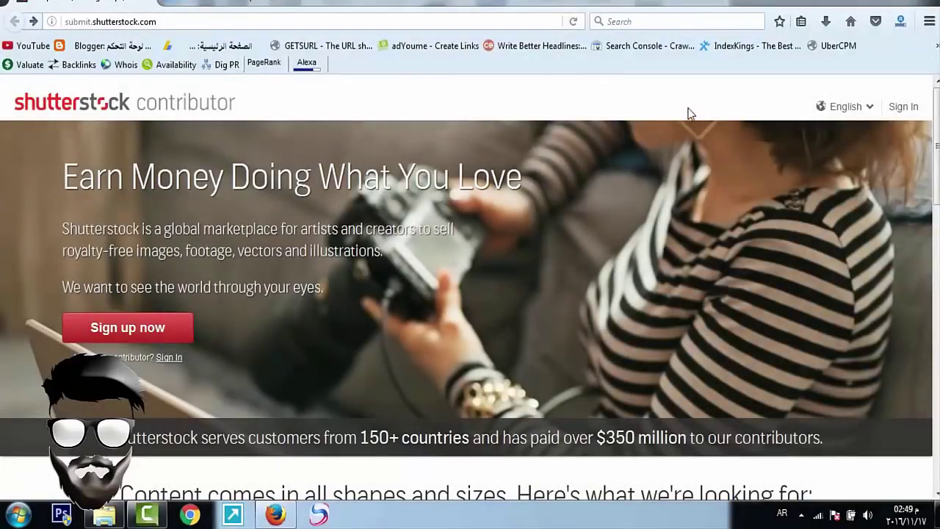
Step: Start contributor signup, entering a name, the suggested e-mail address and a password
click(132, 335)
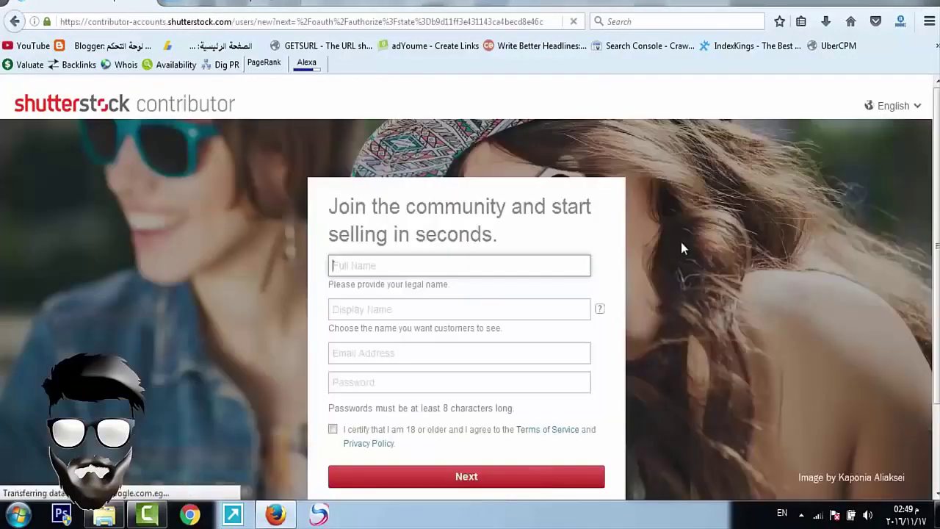
text(arabs tube)
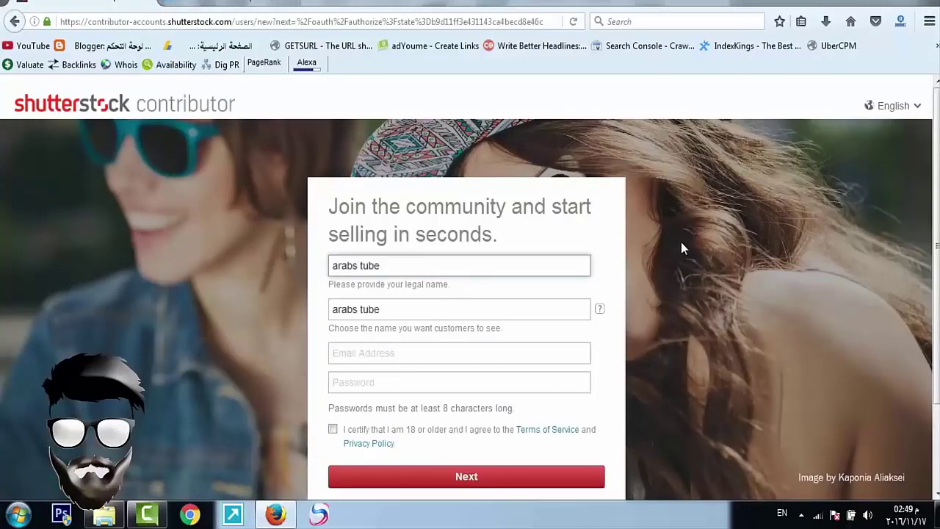
key(Tab)
key(Tab)
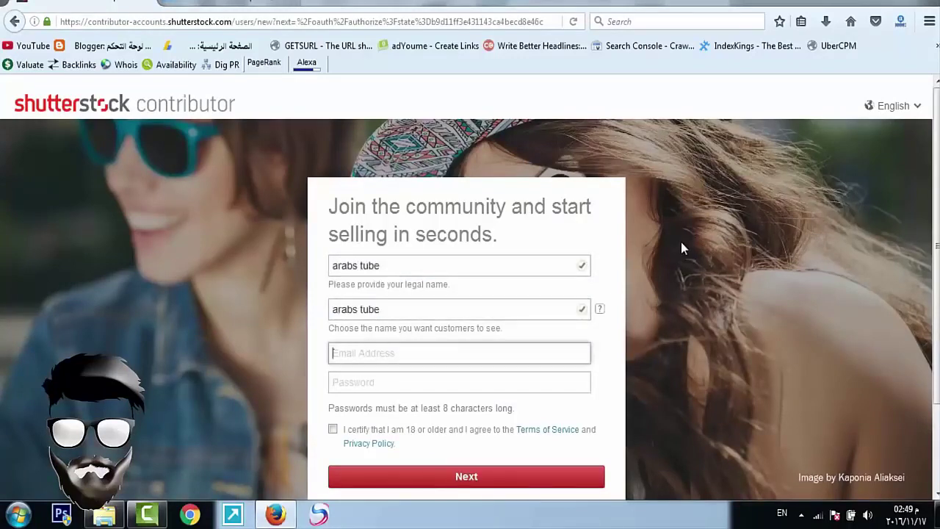
text(m)
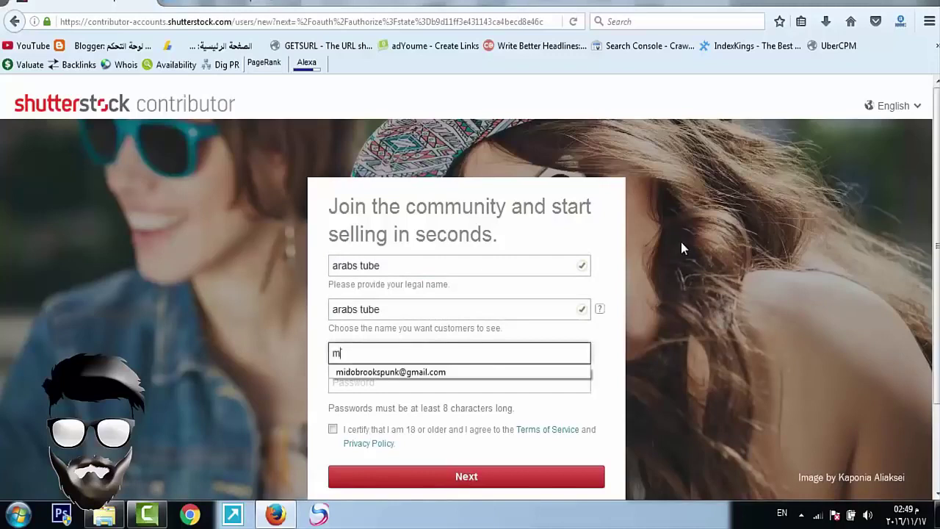
key(Down)
key(Return)
key(Tab)
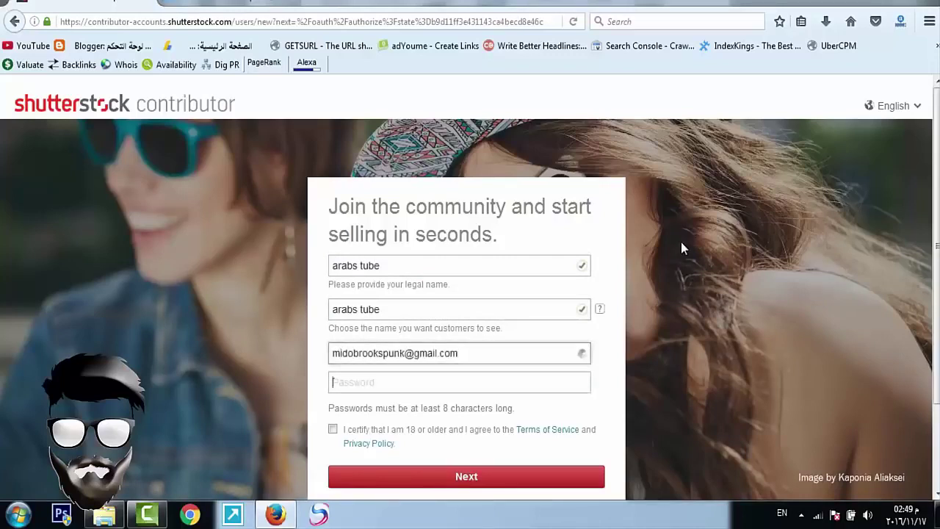
text(12)
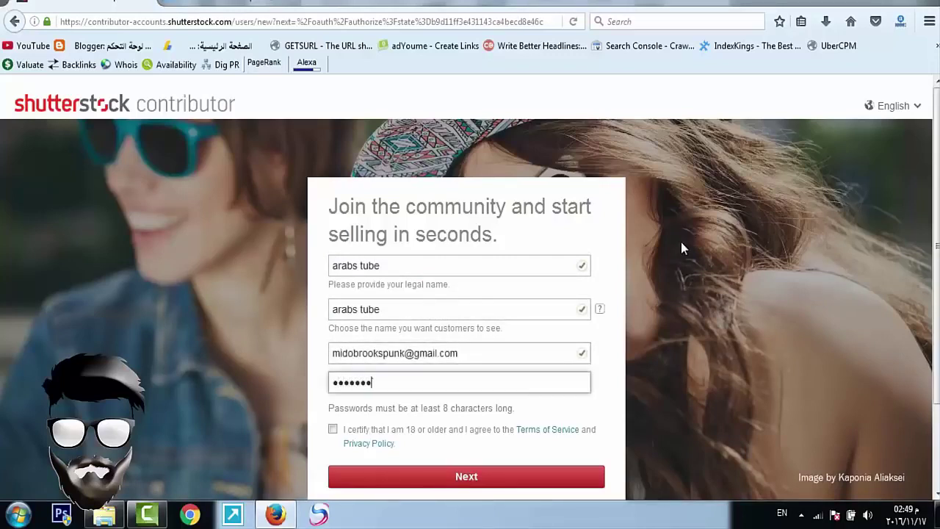
text(34567890)
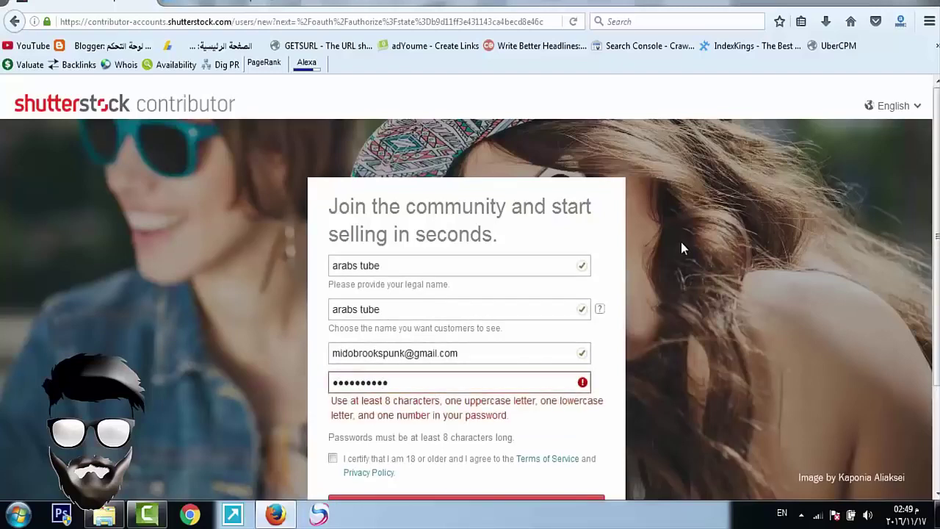
Step: Accept the terms and age certification and submit the contributor signup form
key(Return)
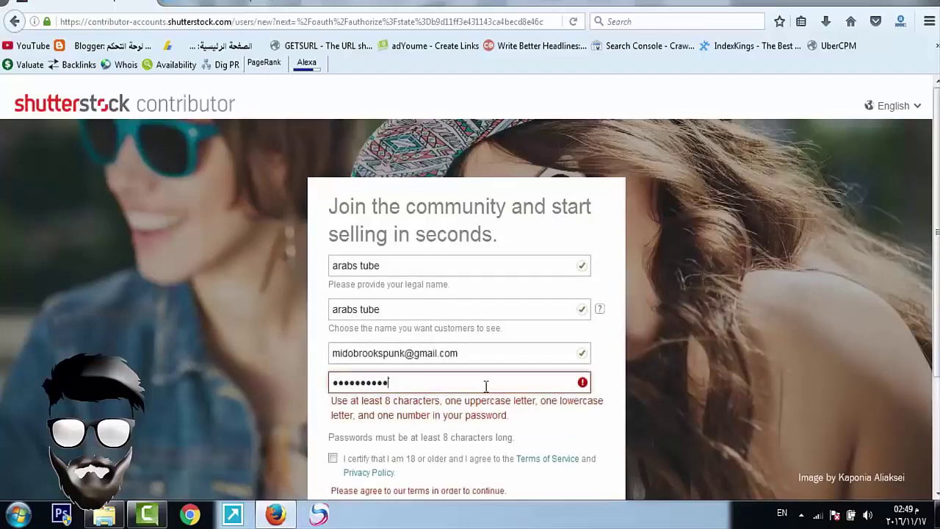
text(A)
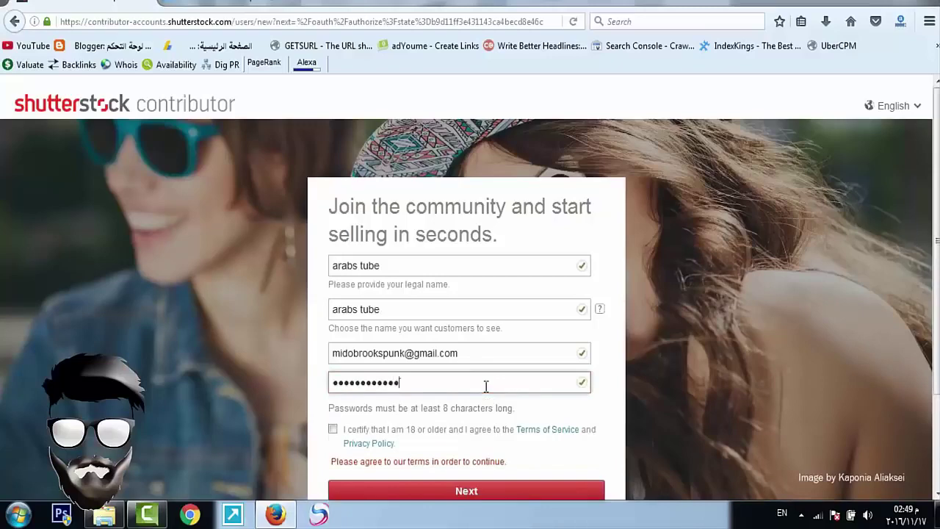
click(332, 429)
scroll(392, 403, down, 2)
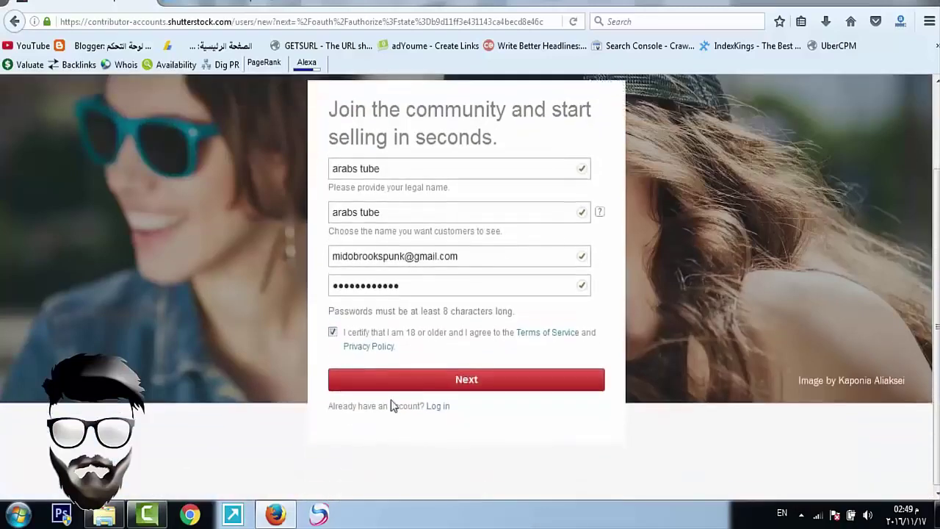
click(417, 383)
click(279, 4)
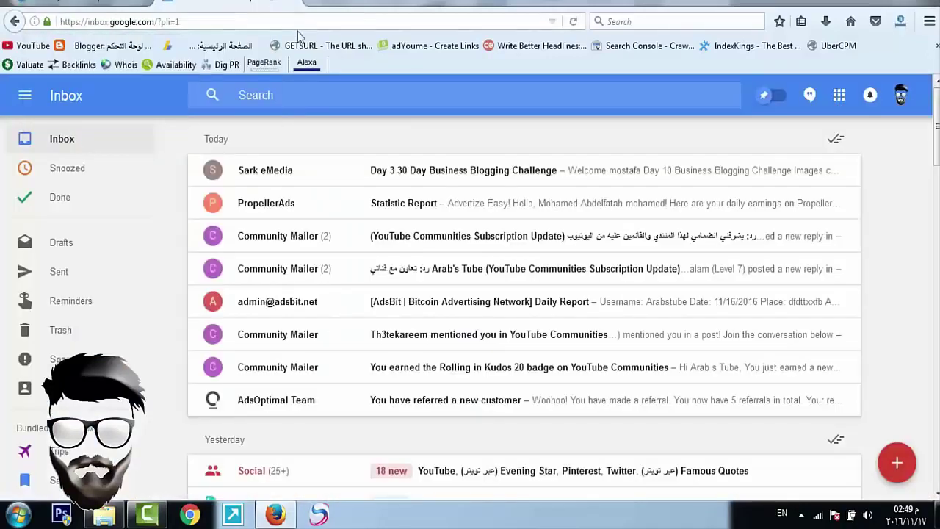
Step: Reload the inbox, open Shutterstock's 'Verify your email address' mail and follow its verification link
click(309, 21)
key(Return)
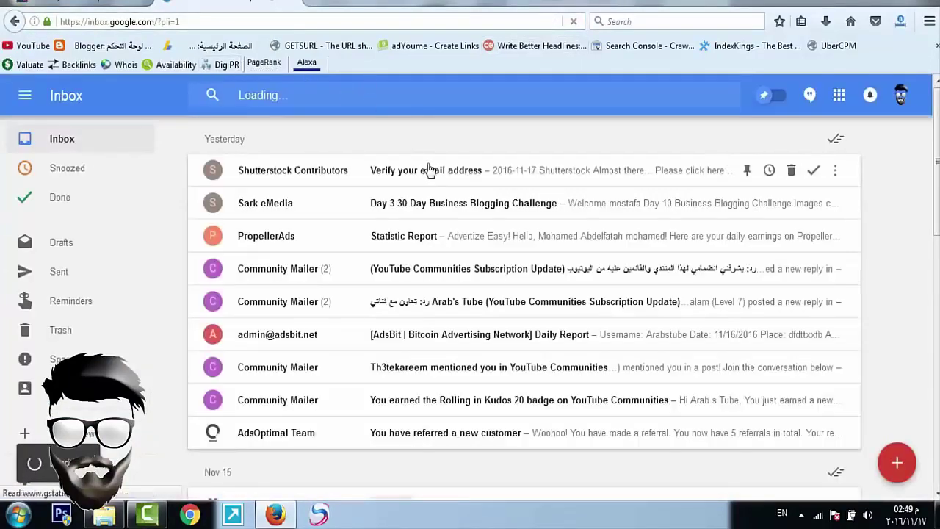
click(429, 169)
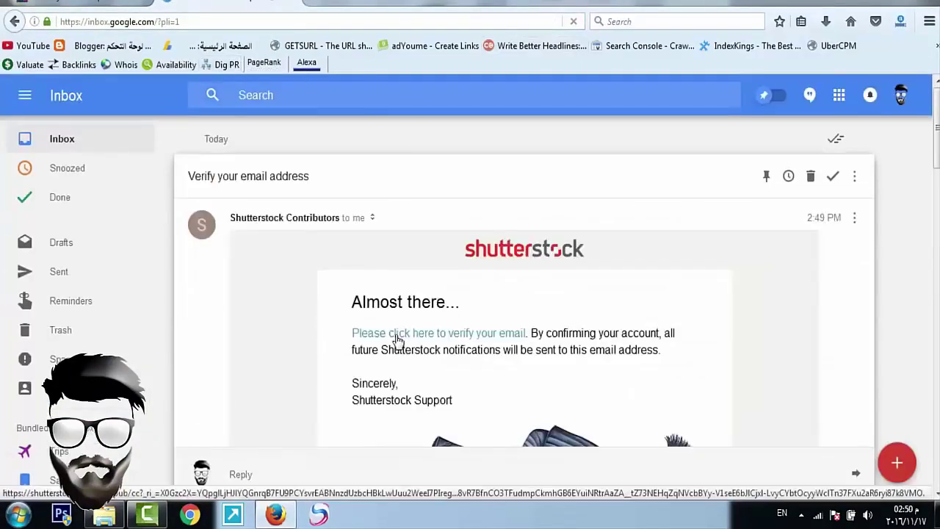
click(395, 338)
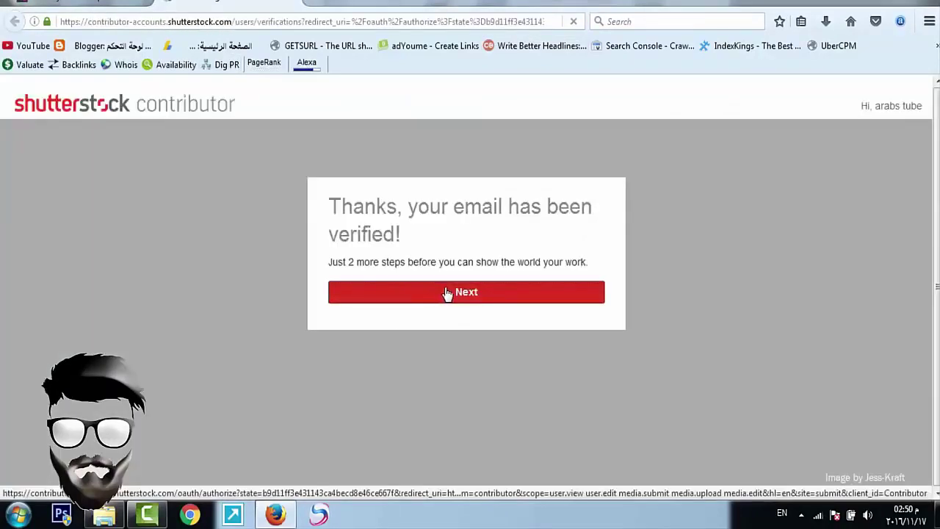
click(447, 292)
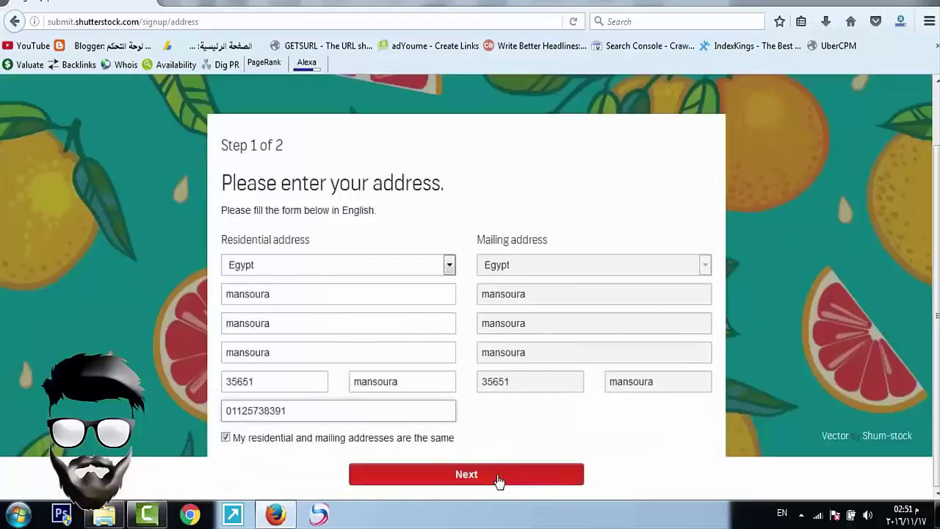
Step: Submit the residential address and upload the identification jpg from the desktop
click(497, 474)
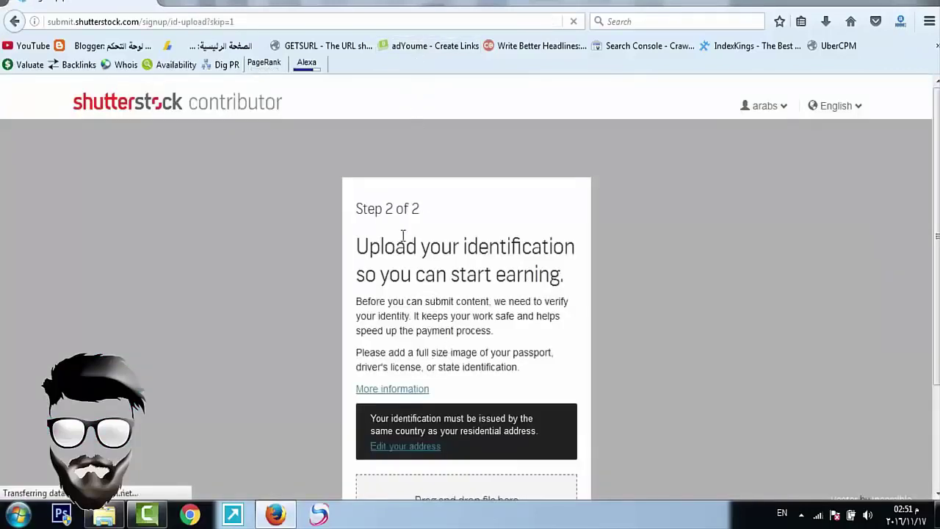
scroll(402, 235, down, 3)
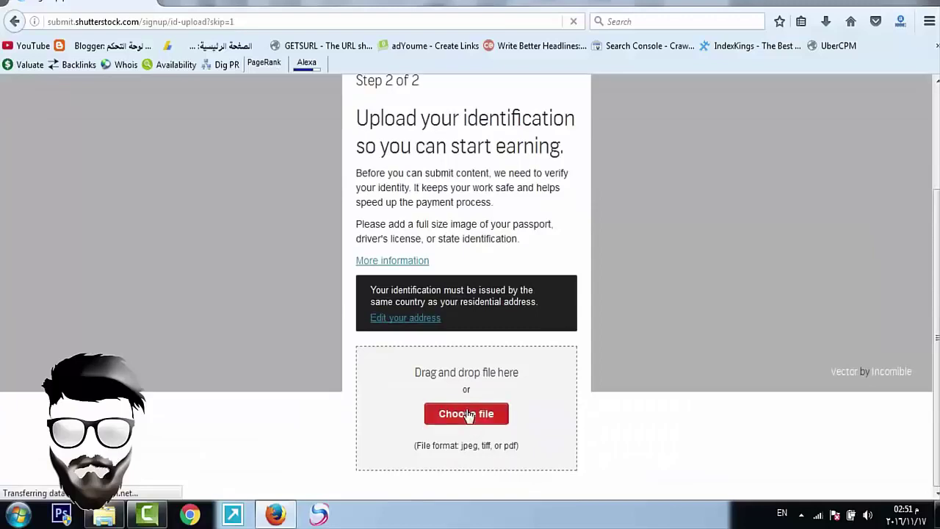
click(466, 413)
scroll(438, 197, down, 5)
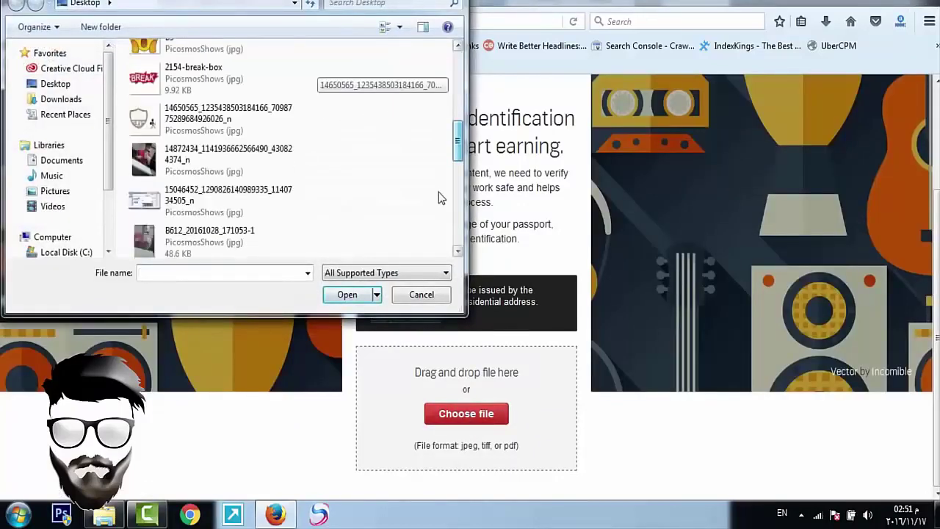
scroll(439, 197, down, 5)
click(210, 168)
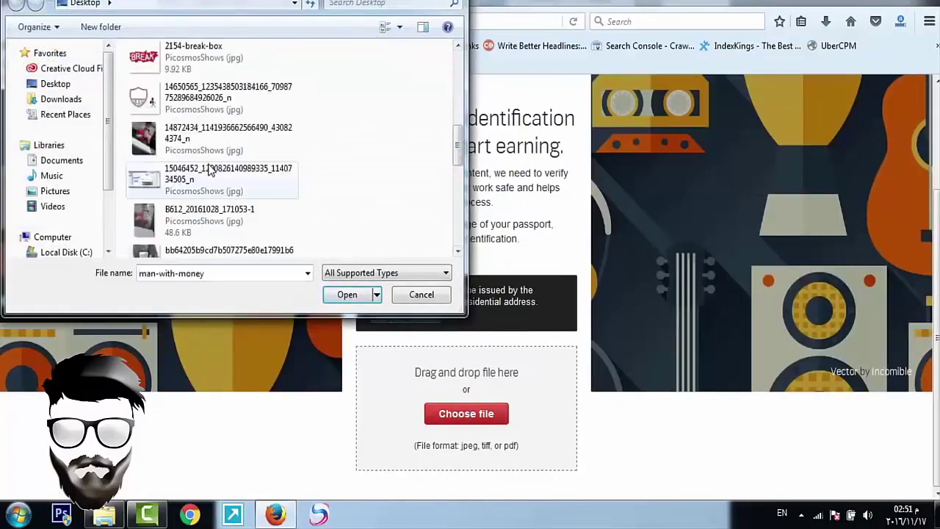
double_click(204, 150)
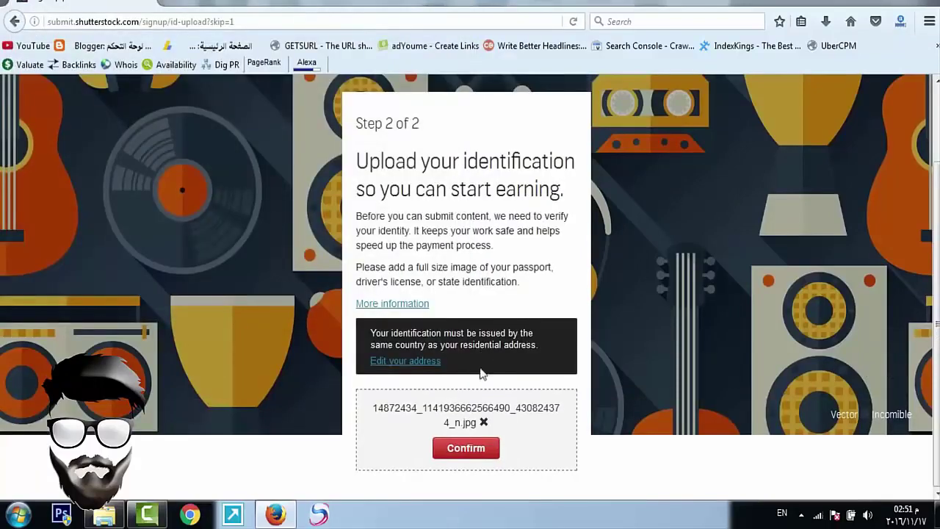
click(488, 451)
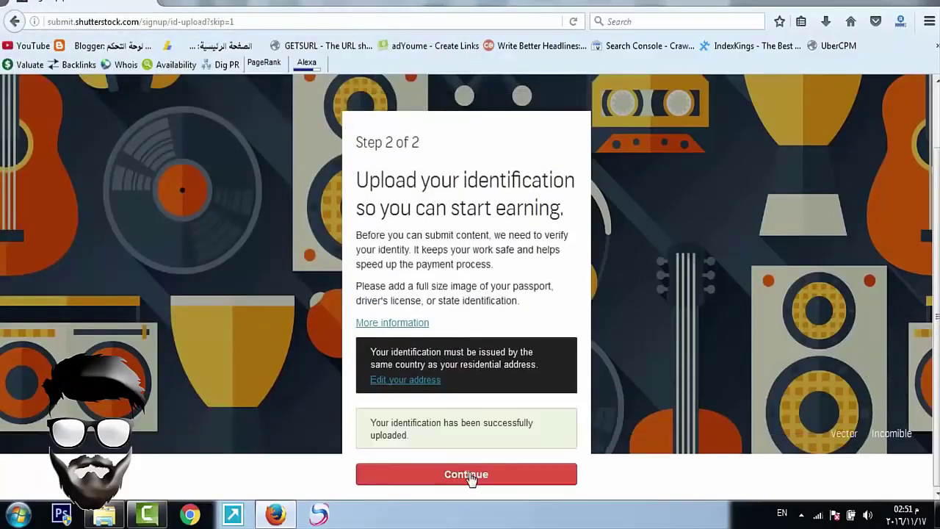
click(471, 477)
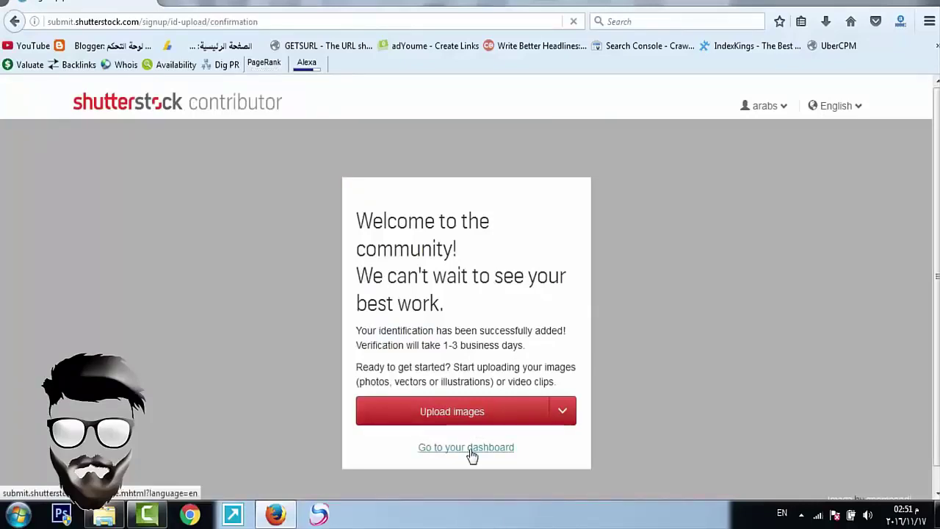
Step: Go to the dashboard, open the Upload page and dismiss its 'Got It!' tips popup
click(472, 450)
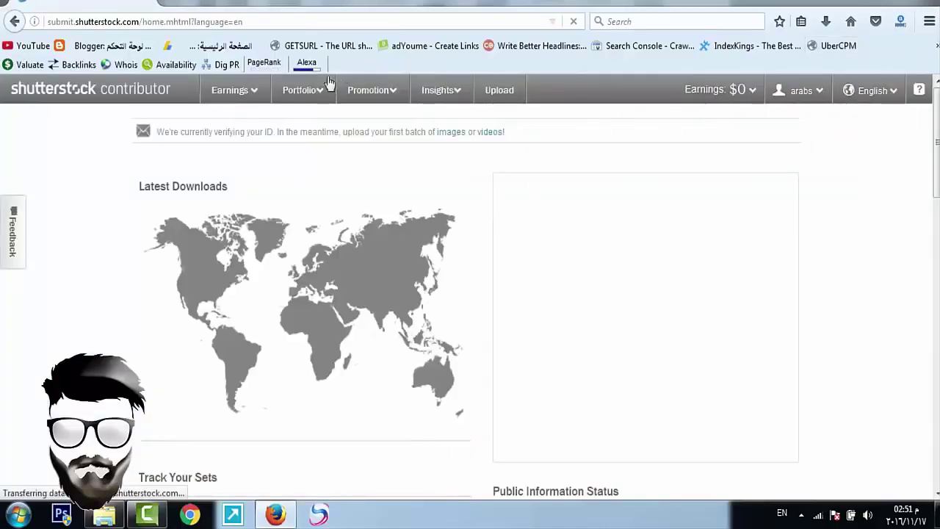
mouse_move(443, 92)
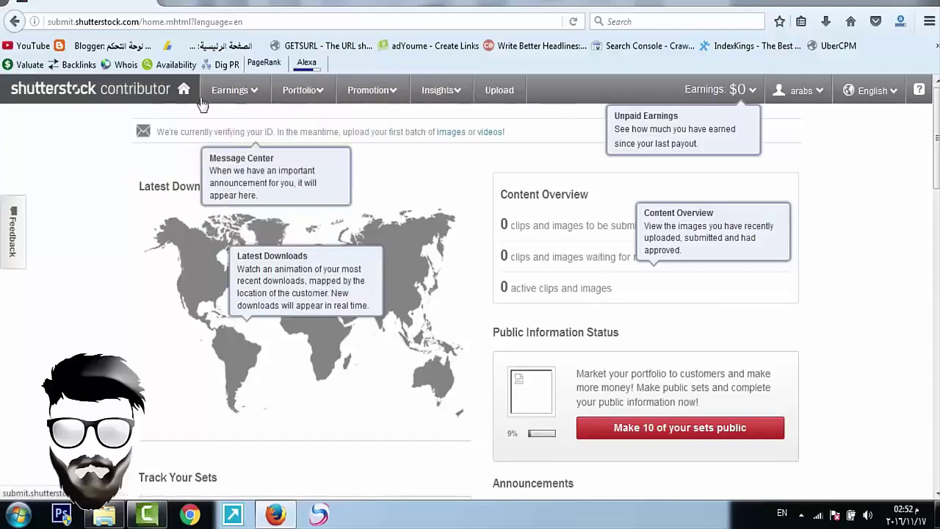
click(494, 91)
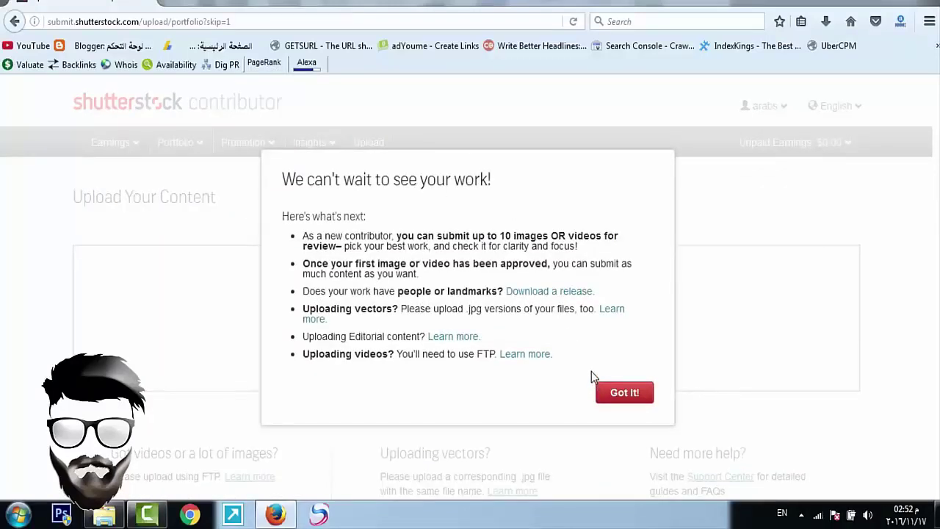
click(613, 398)
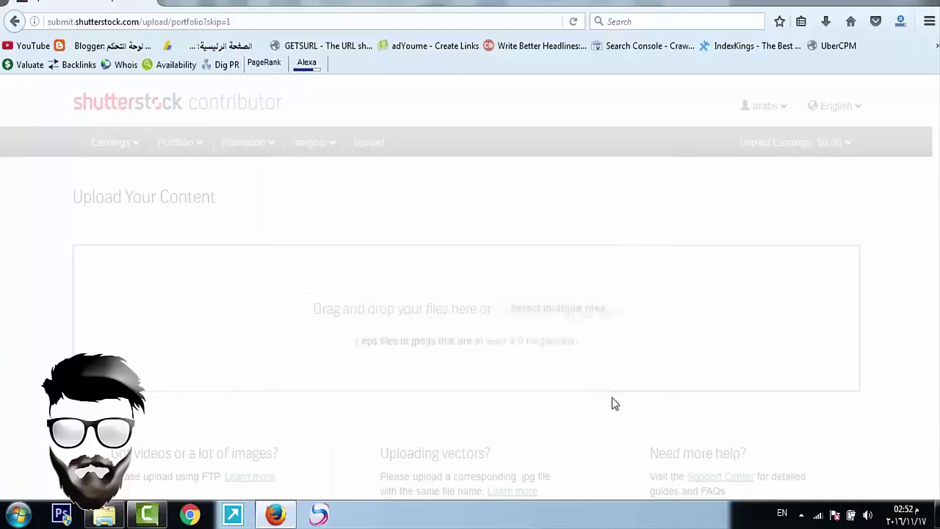
Step: Open the Select multiple files picker and cancel without uploading anything
click(543, 310)
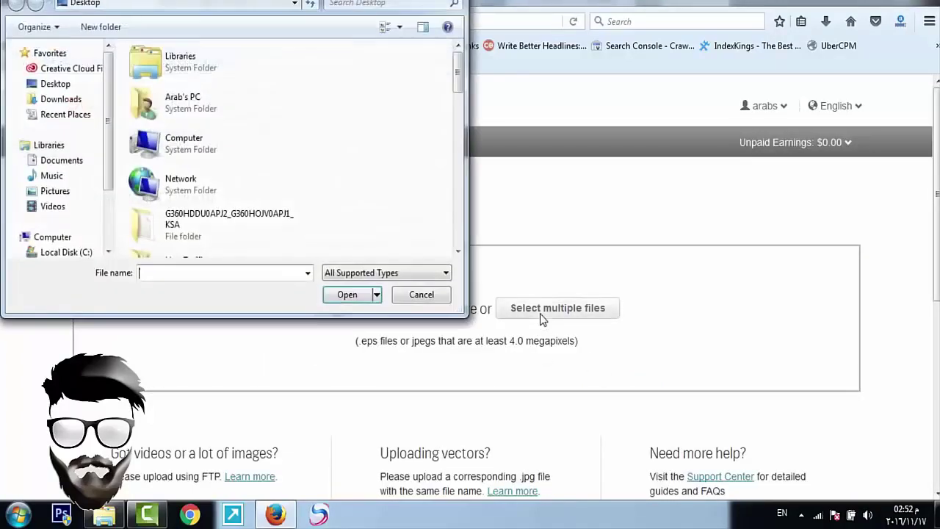
drag(456, 77, 457, 165)
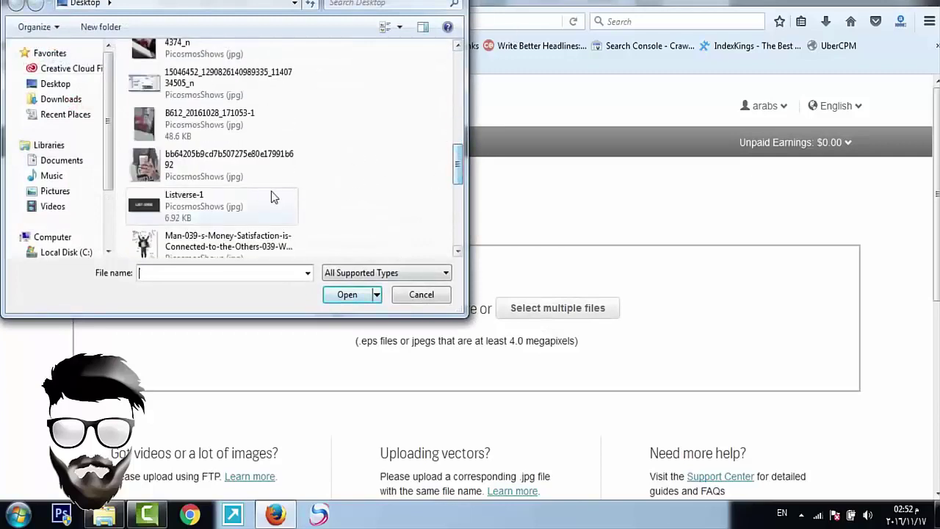
click(248, 175)
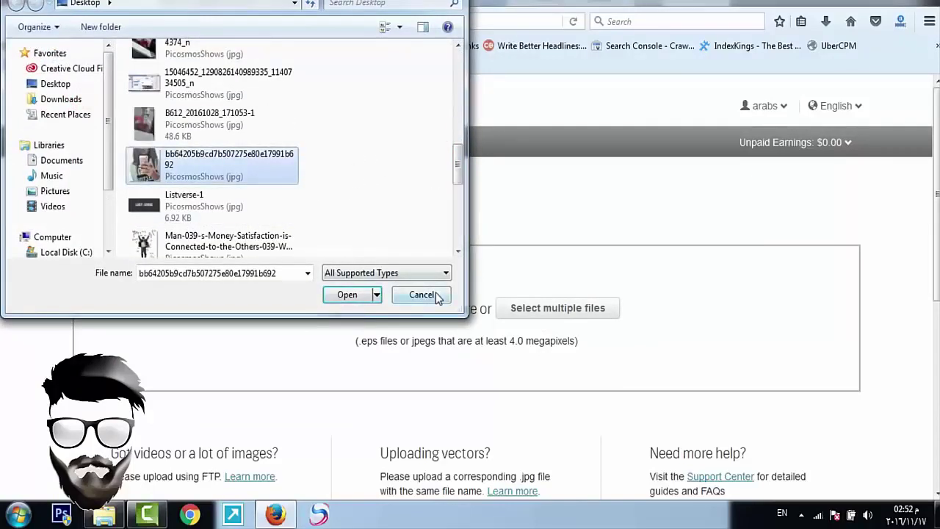
click(422, 294)
mouse_move(833, 147)
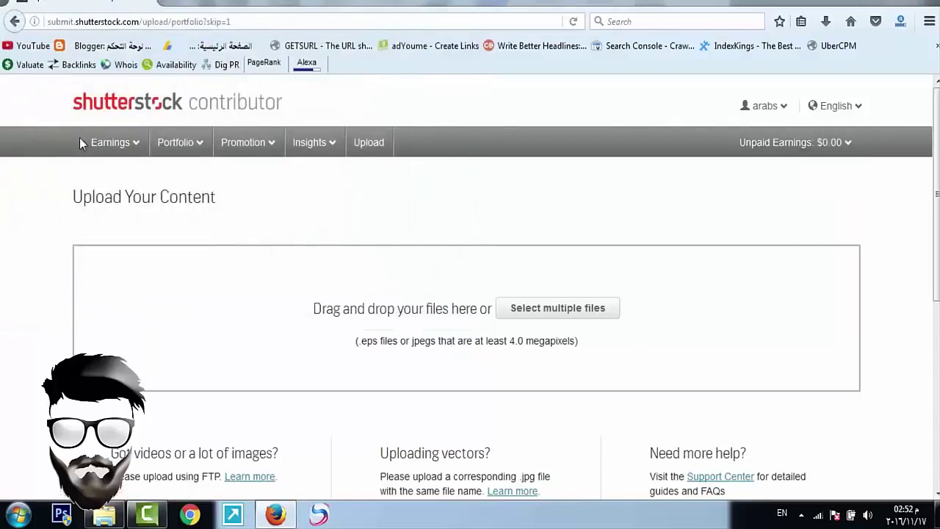
Step: Highlight the Upload Your Content heading and earnings text, then open Earnings Summary
double_click(155, 194)
drag(209, 204, 109, 196)
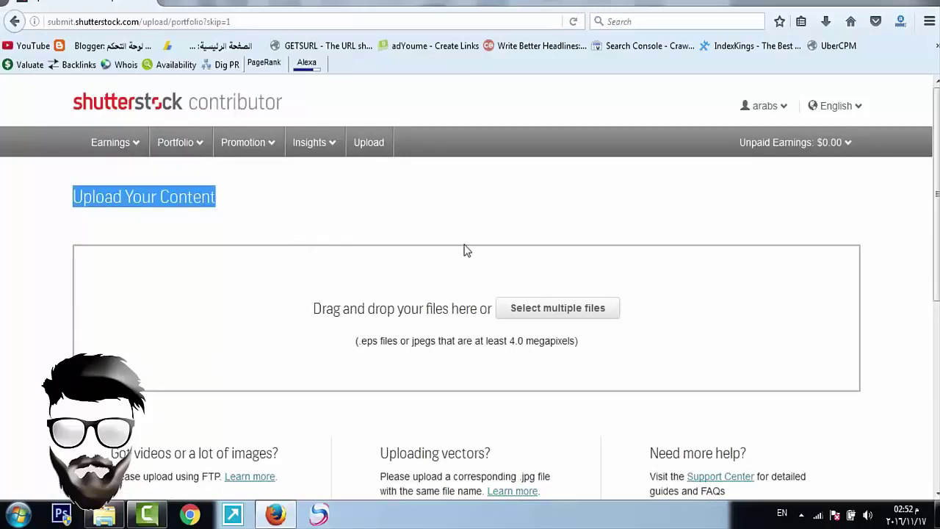
mouse_move(301, 67)
click(842, 142)
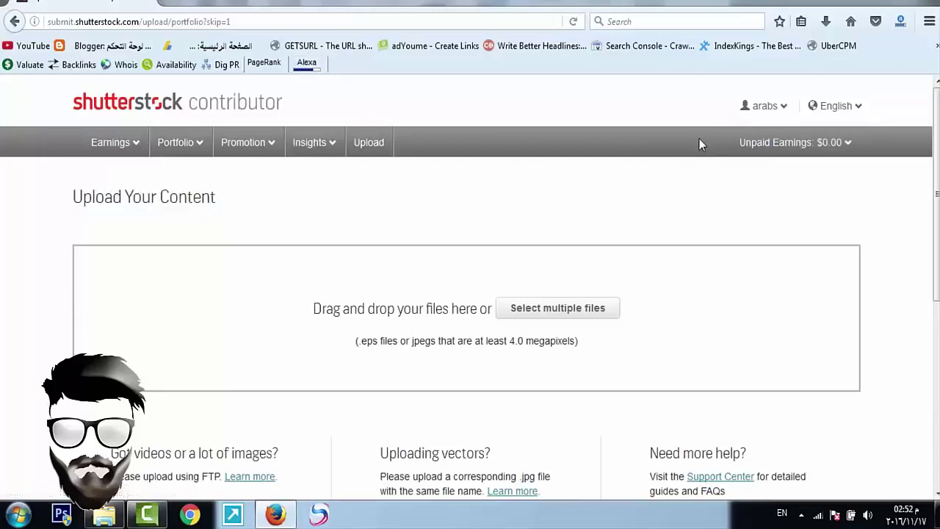
drag(844, 144, 743, 151)
click(694, 156)
mouse_move(747, 150)
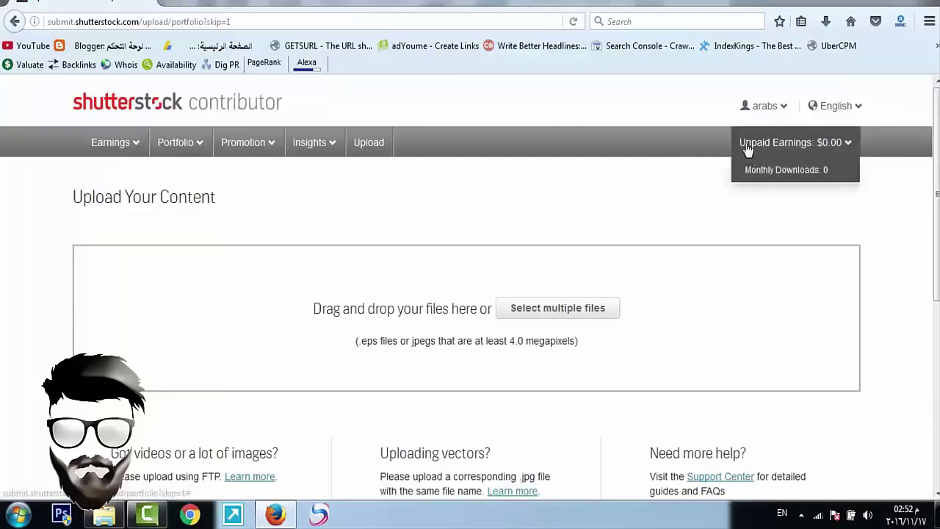
drag(748, 149, 646, 140)
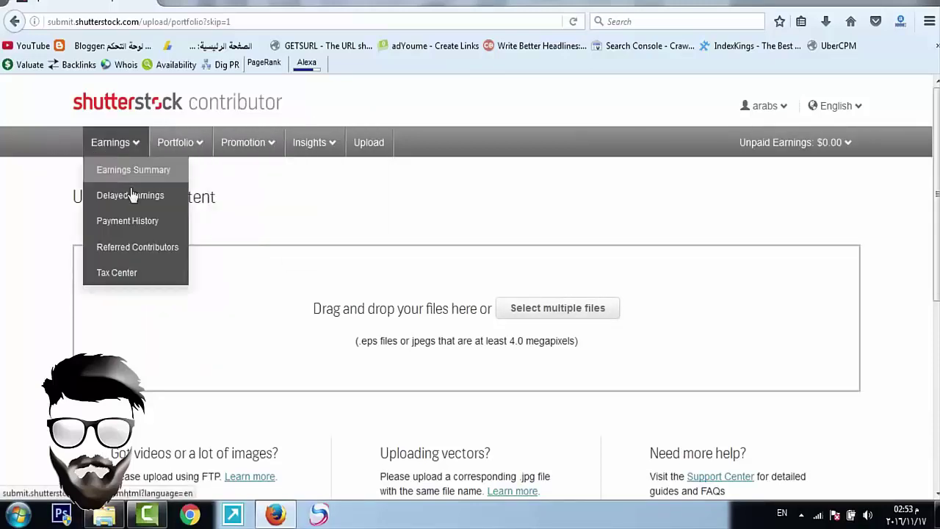
click(123, 170)
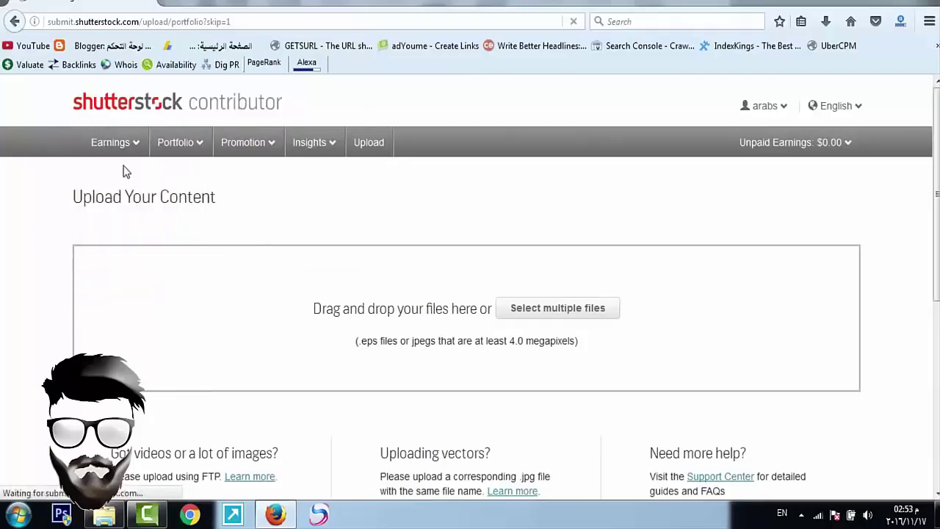